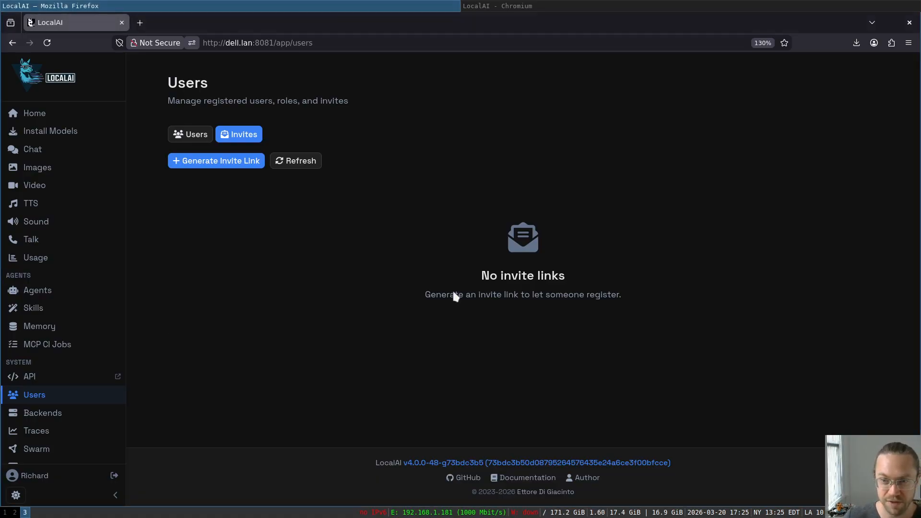
# - Generate and copy a new invite link, then open it in Chromium's address bar
pyautogui.click(185, 163)
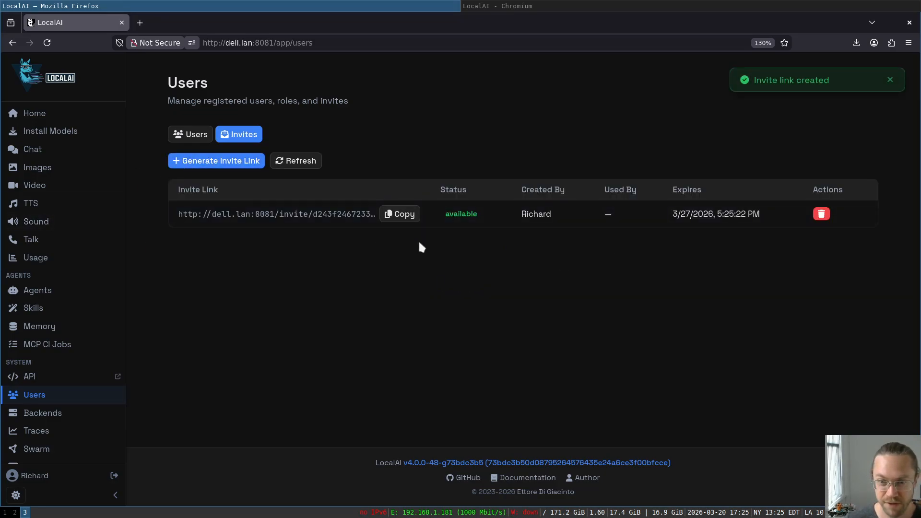
pyautogui.click(398, 214)
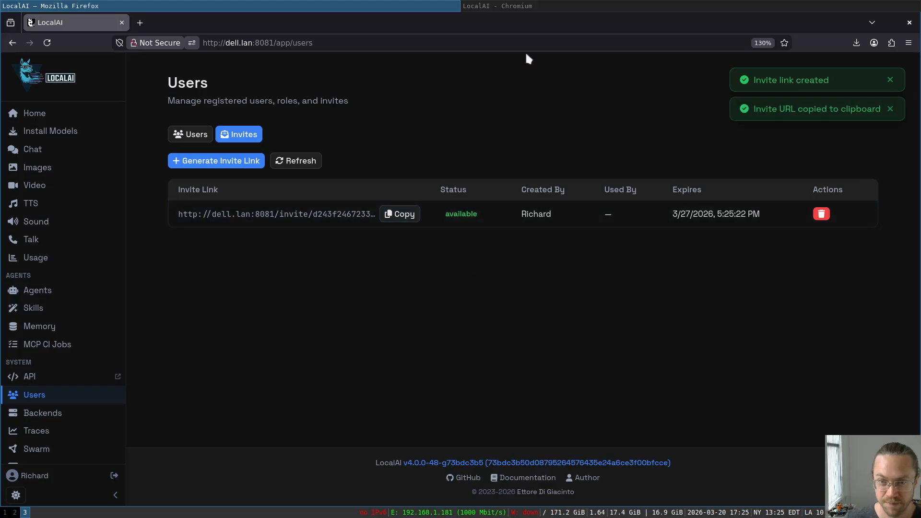
pyautogui.click(538, 4)
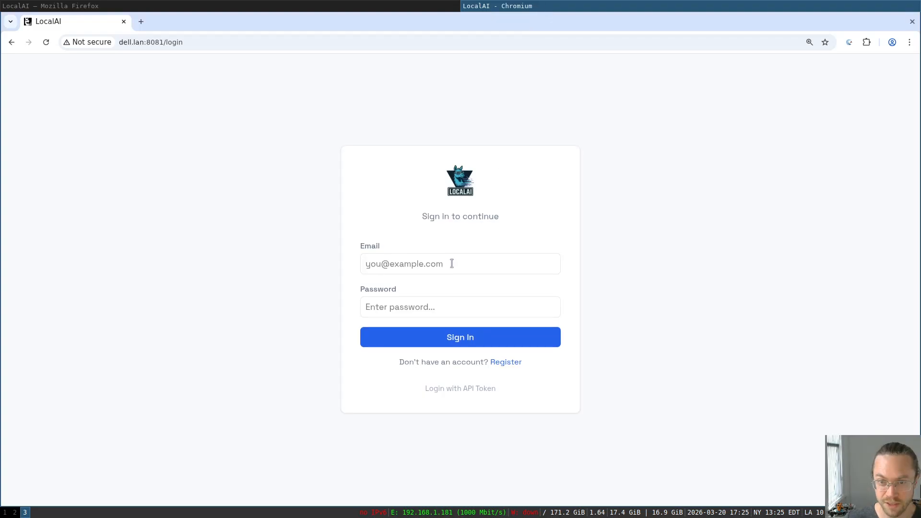
pyautogui.click(245, 44)
pyautogui.hotkey('ctrl', 'v')
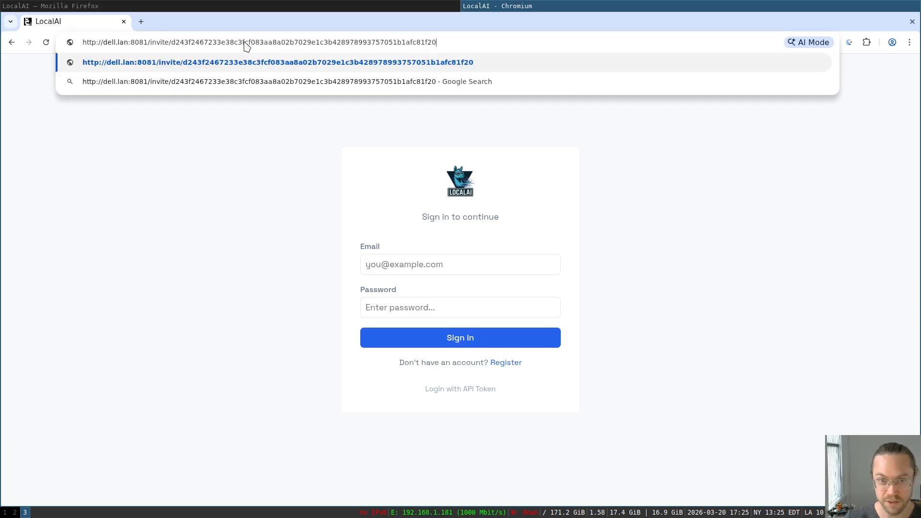
pyautogui.press('Return')
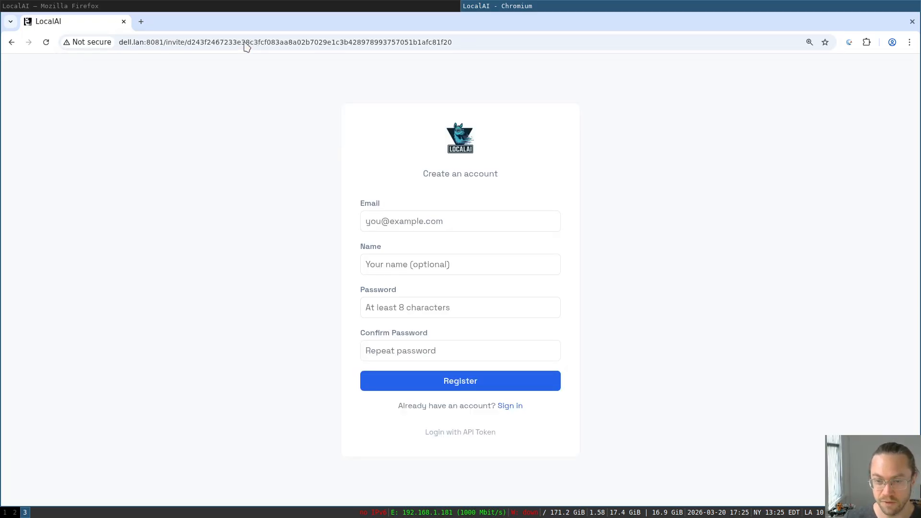
# - Register the invited account with the user's e-mail, name and a matching password
pyautogui.click(484, 214)
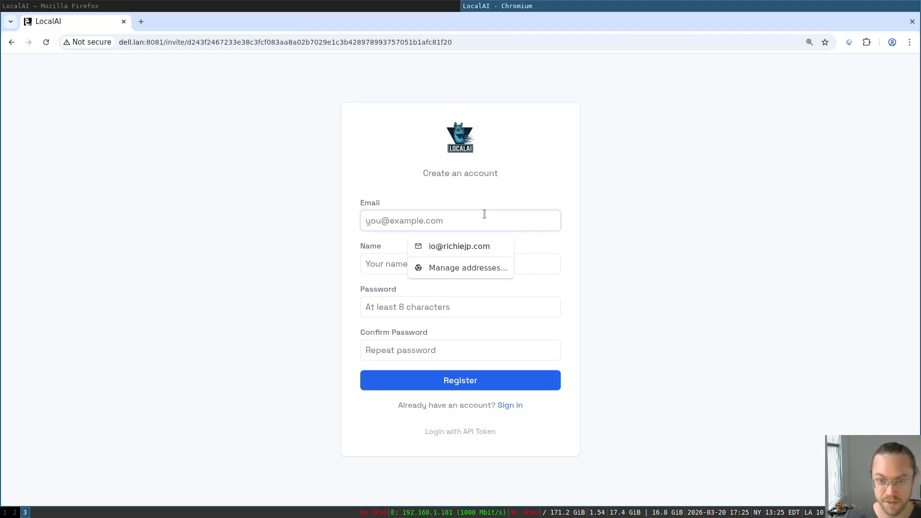
pyautogui.write('xy')
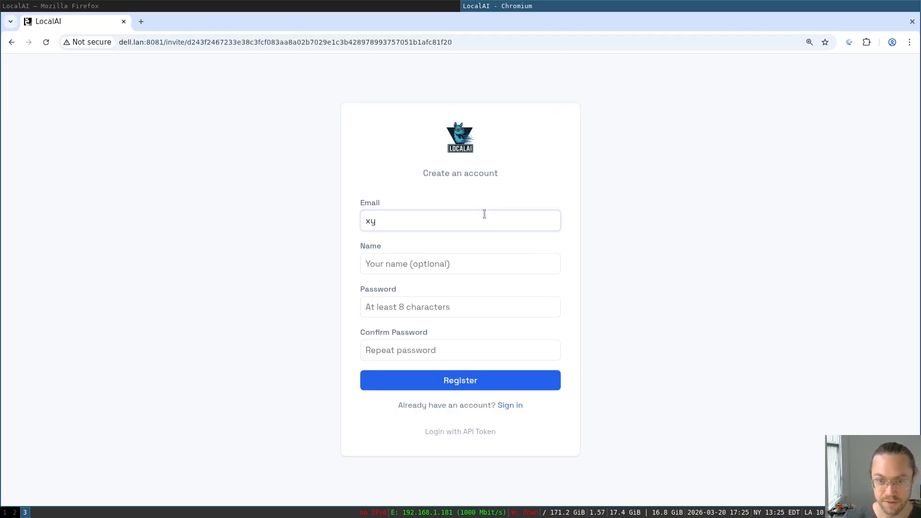
pyautogui.write('z@')
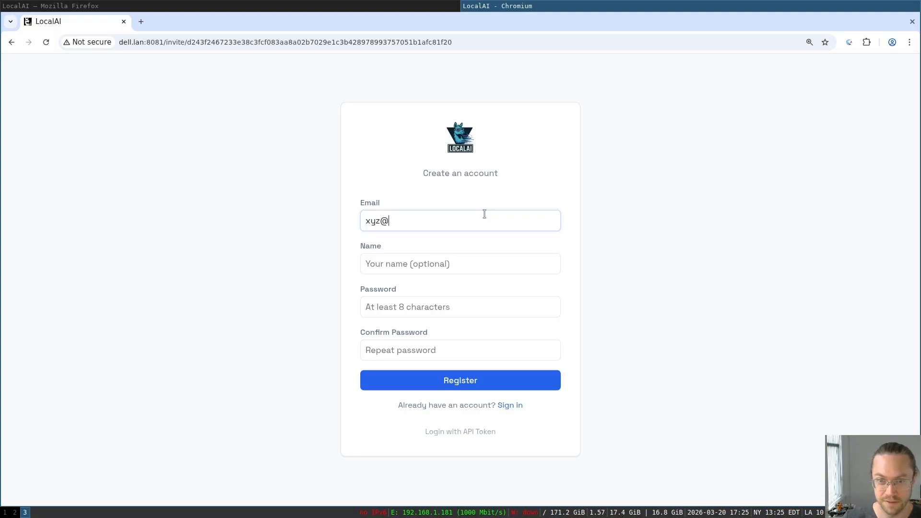
pyautogui.write('example')
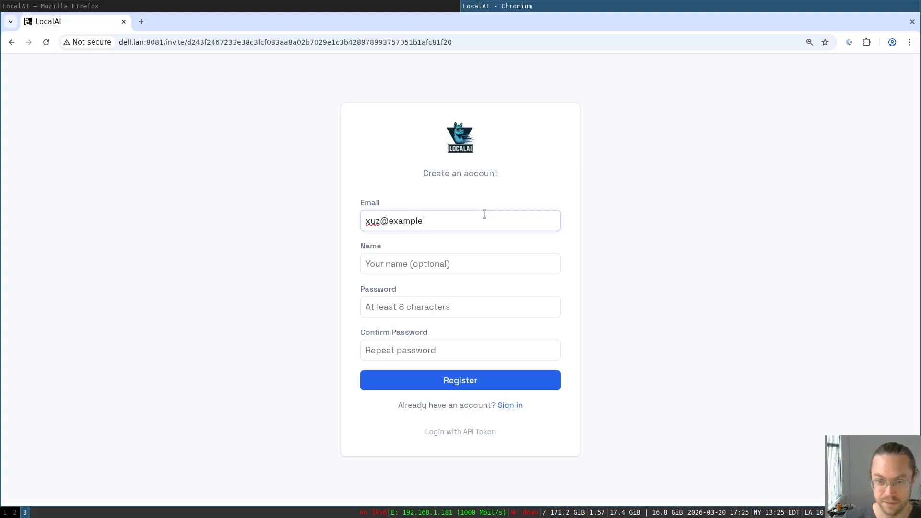
pyautogui.write('.com')
pyautogui.press('Tab')
pyautogui.write('mike')
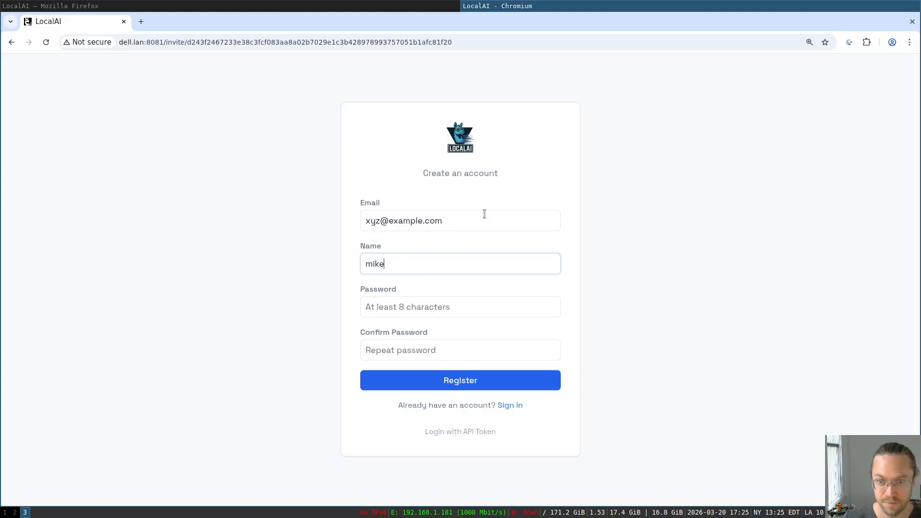
pyautogui.press('Tab')
pyautogui.write('password1')
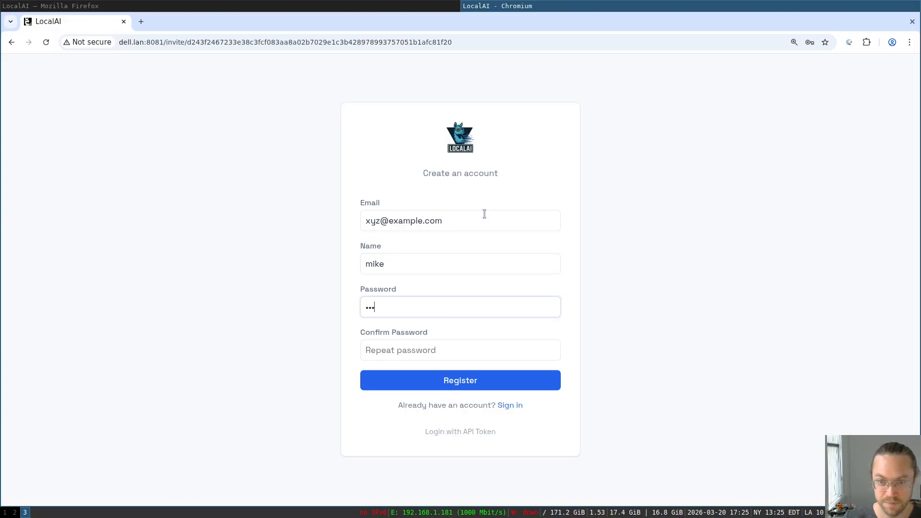
pyautogui.press('Tab')
pyautogui.write('password1')
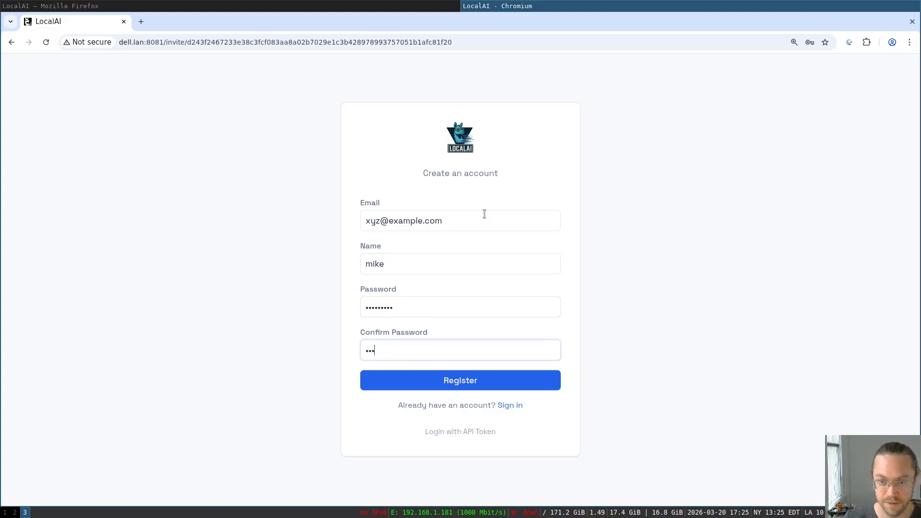
pyautogui.press('Return')
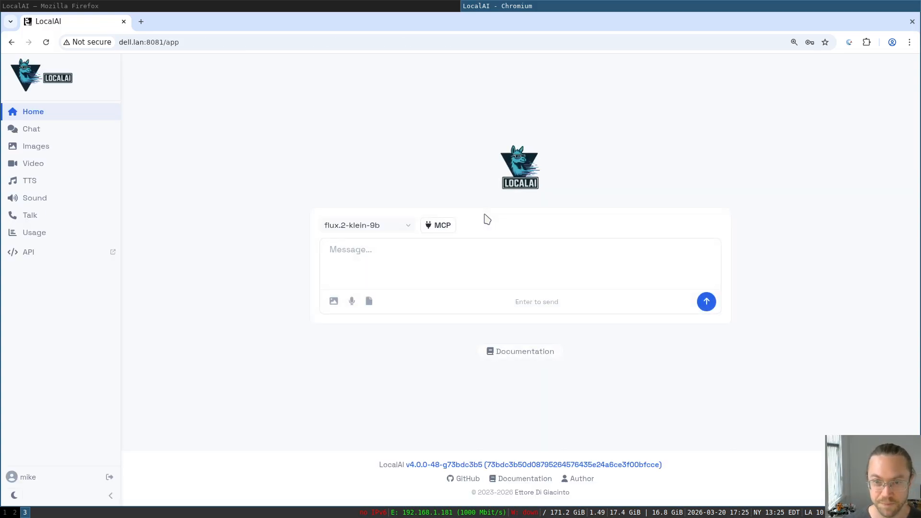
# - In the Firefox admin session, refresh the Users list and open the new user's permissions
pyautogui.click(370, 5)
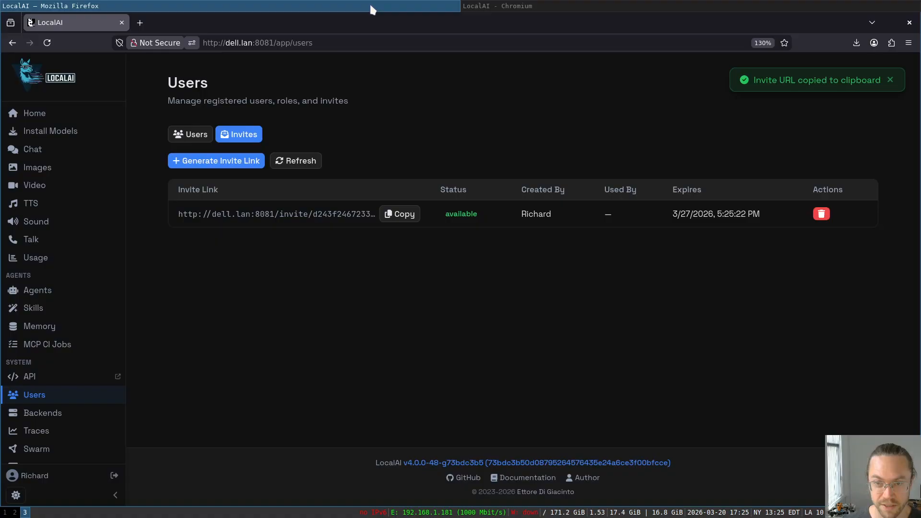
pyautogui.click(200, 135)
pyautogui.click(439, 164)
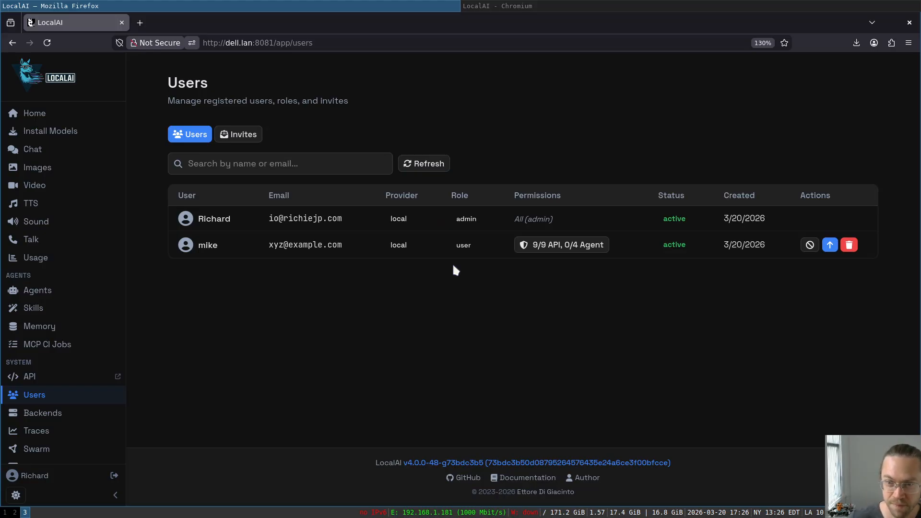
pyautogui.click(540, 248)
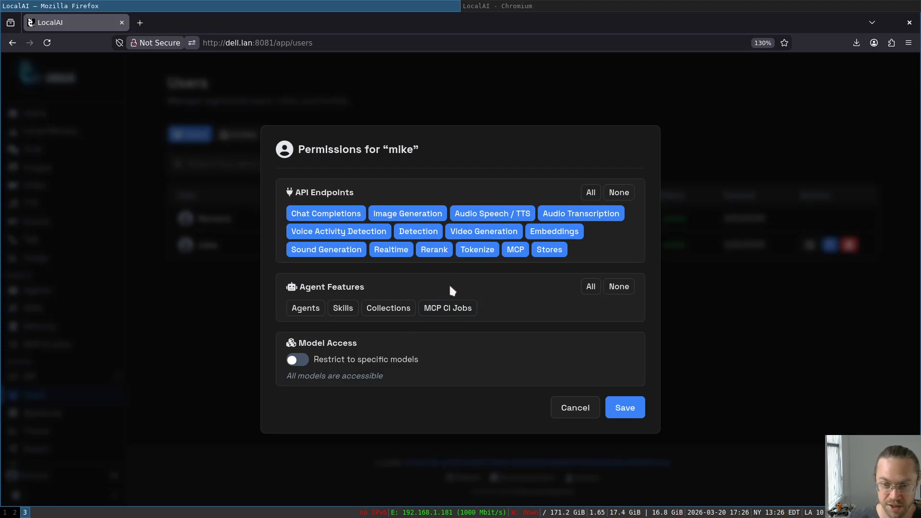
# - Enable 'Restrict to specific models', allow qwen3.5-9b, flux.2-klein-9b and acestep-cpp-turbo-4b, and save
pyautogui.click(298, 360)
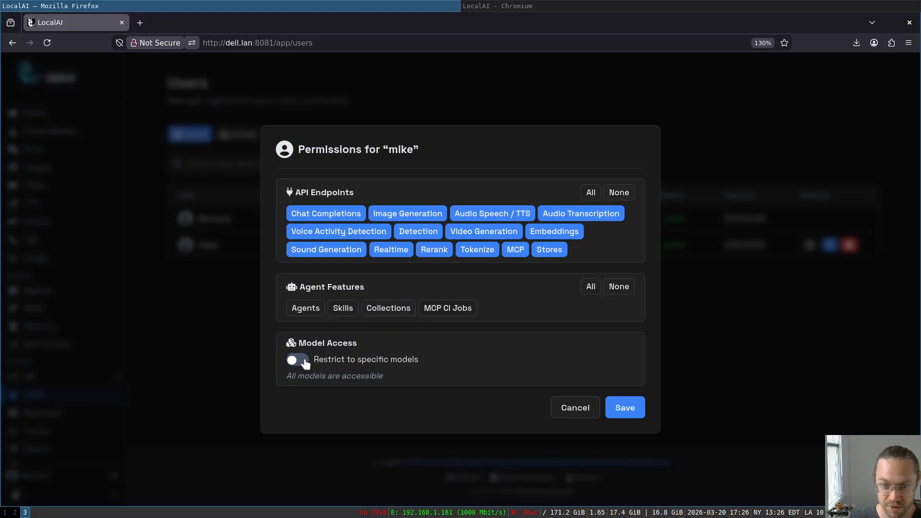
pyautogui.scroll(-2, 452, 369)
pyautogui.scroll(2, 424, 424)
pyautogui.scroll(-3, 623, 353)
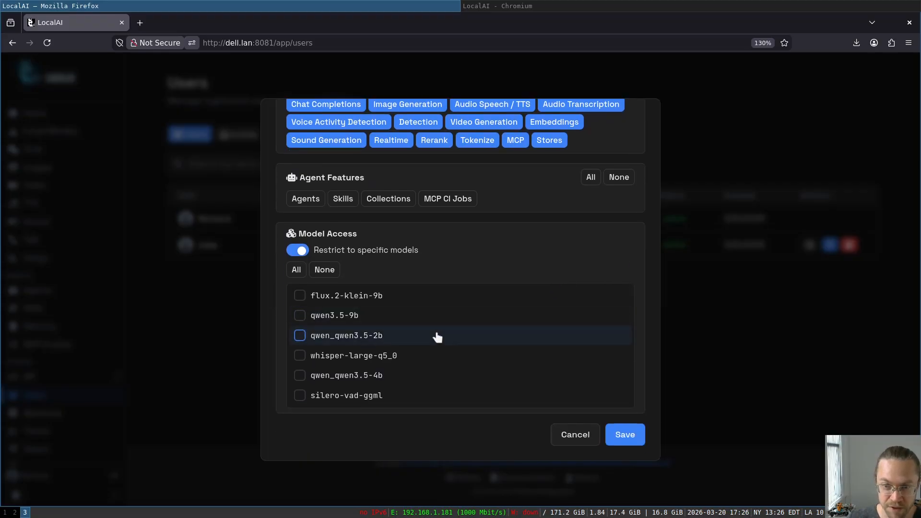
pyautogui.scroll(2, 437, 337)
pyautogui.scroll(-2, 482, 366)
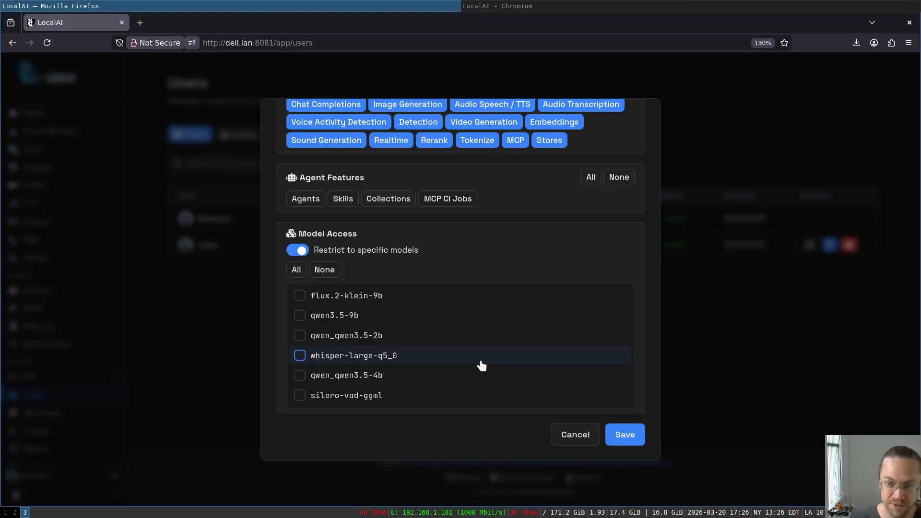
pyautogui.click(402, 322)
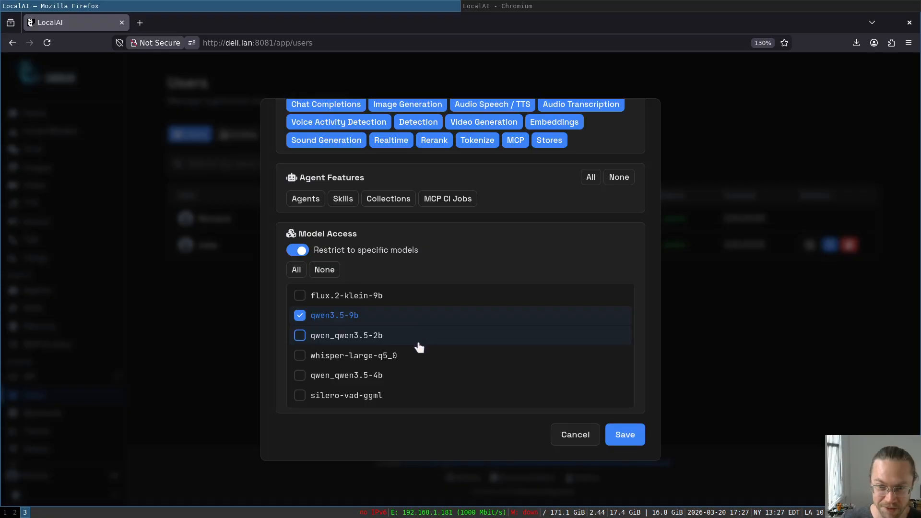
pyautogui.click(398, 297)
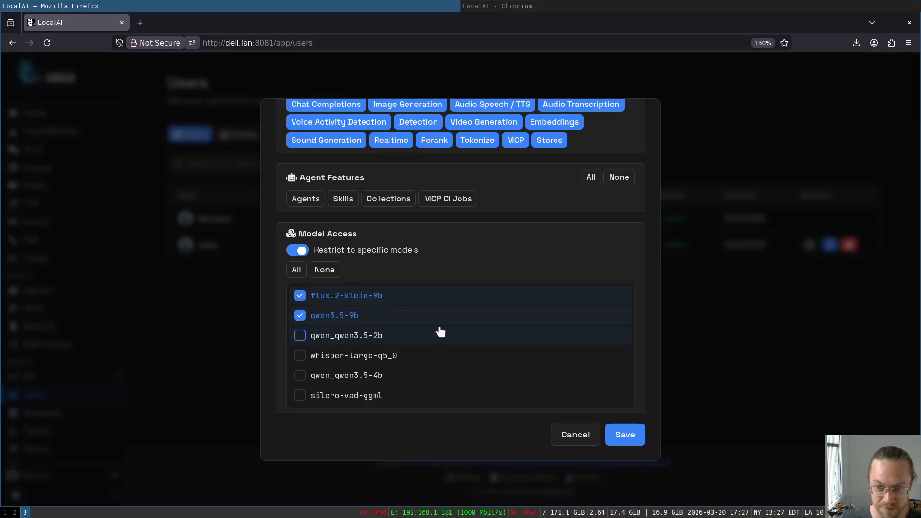
pyautogui.scroll(-1, 439, 330)
pyautogui.click(403, 397)
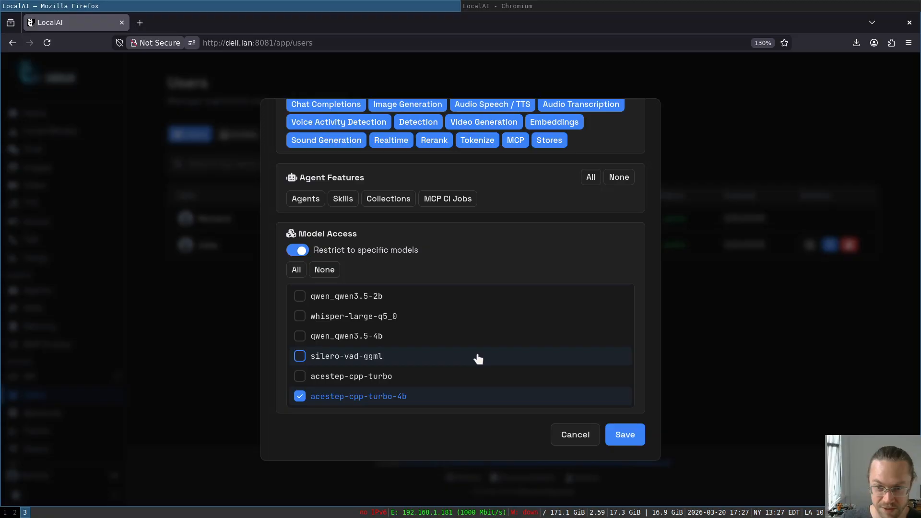
pyautogui.click(632, 433)
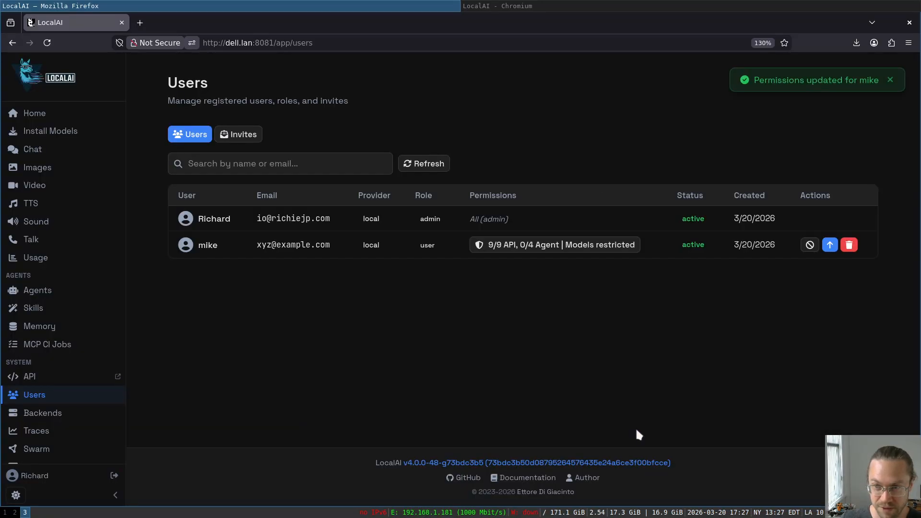
# - In Chromium, open the hello chat and keep qwen3.5-9b as the selected model
pyautogui.click(547, 7)
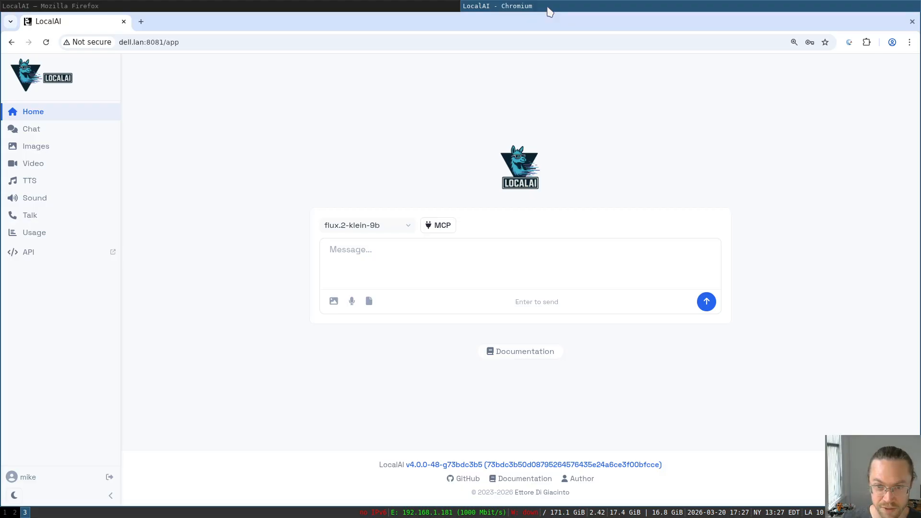
pyautogui.click(62, 138)
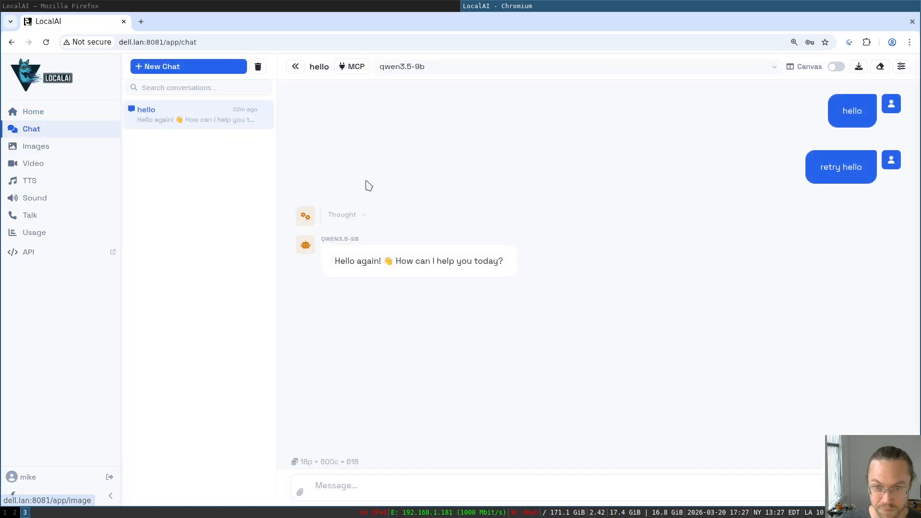
pyautogui.click(451, 66)
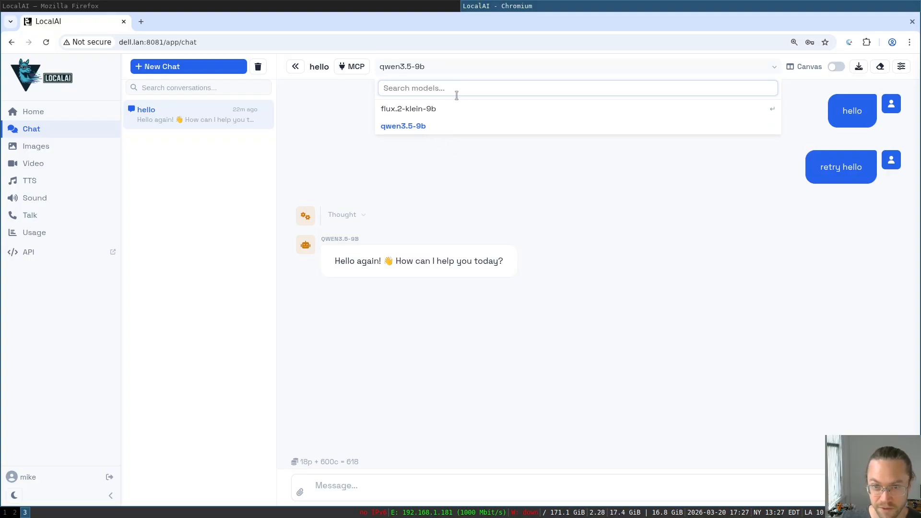
pyautogui.click(463, 152)
# - Send the message 'what can you do?' to qwen3.5-9b
pyautogui.click(506, 488)
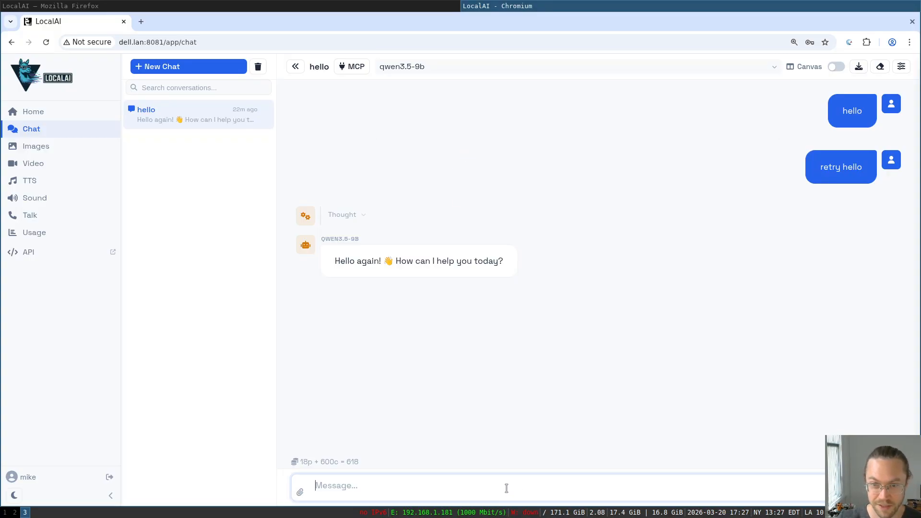
pyautogui.write('what can you do?')
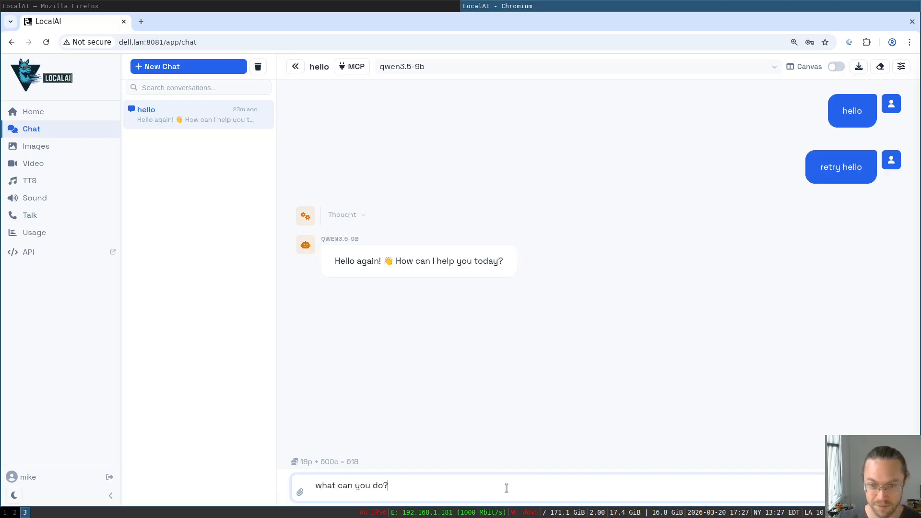
pyautogui.press('Return')
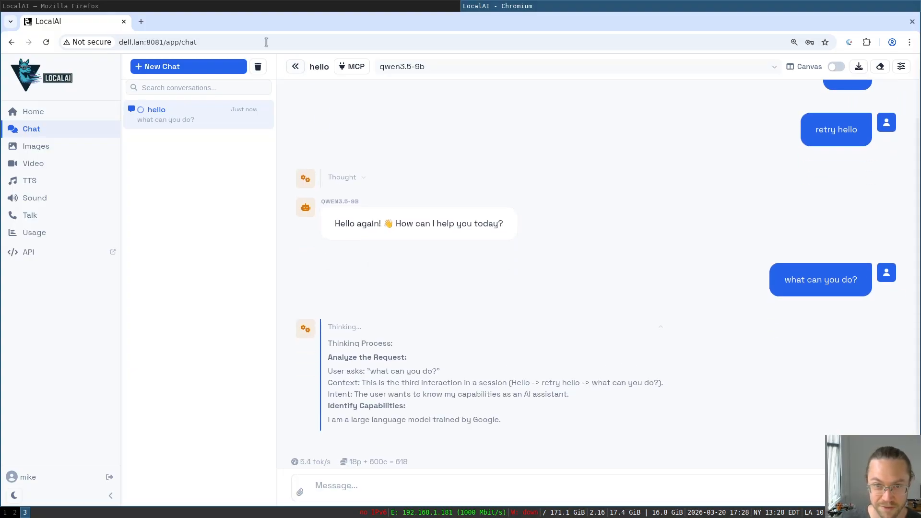
# - View the admin's Usage statistics filtered to Day, then return to the Chromium chat
pyautogui.click(248, 7)
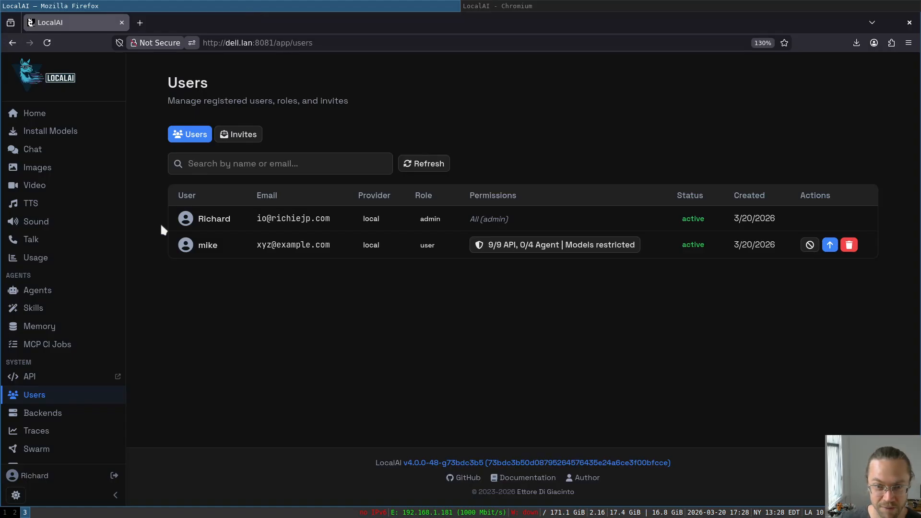
pyautogui.click(37, 259)
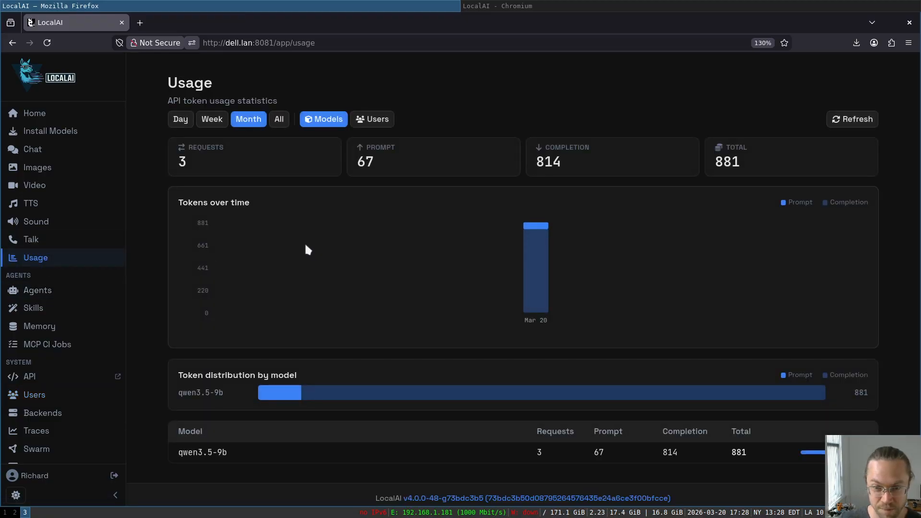
pyautogui.scroll(-1, 322, 314)
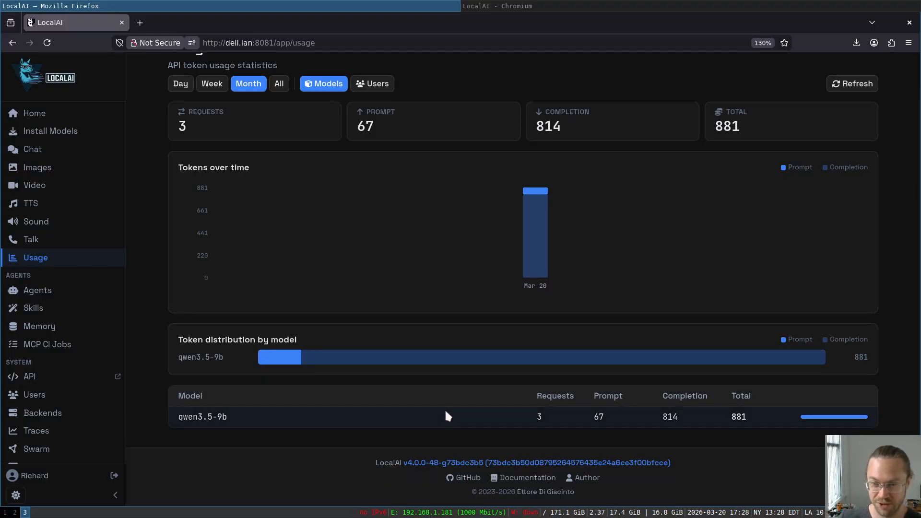
pyautogui.scroll(1, 447, 415)
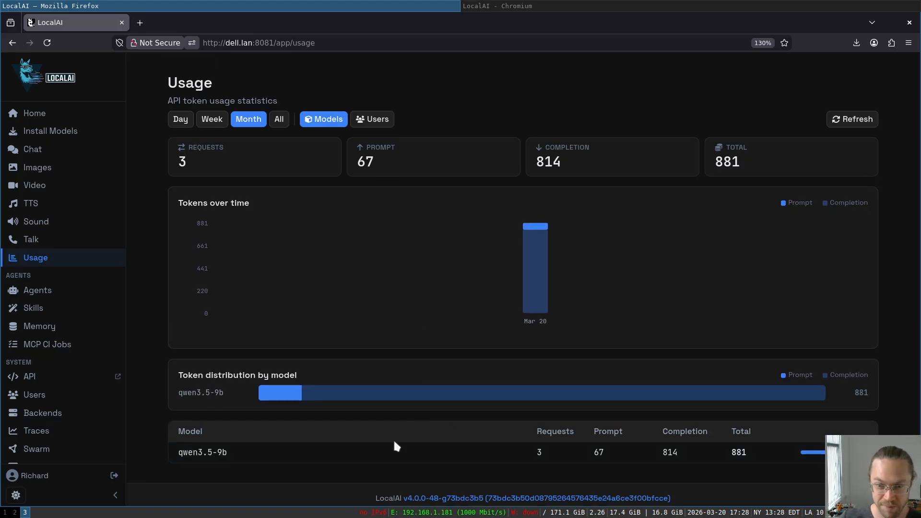
pyautogui.click(181, 119)
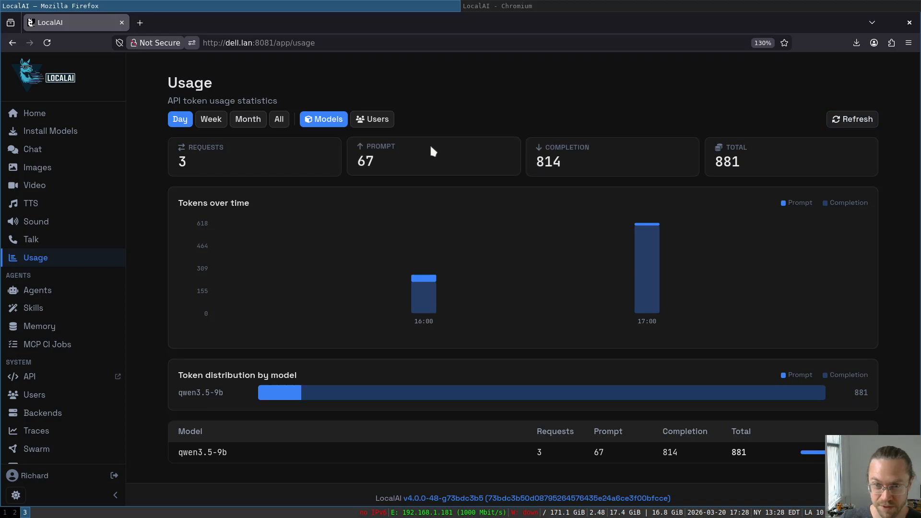
pyautogui.click(545, 5)
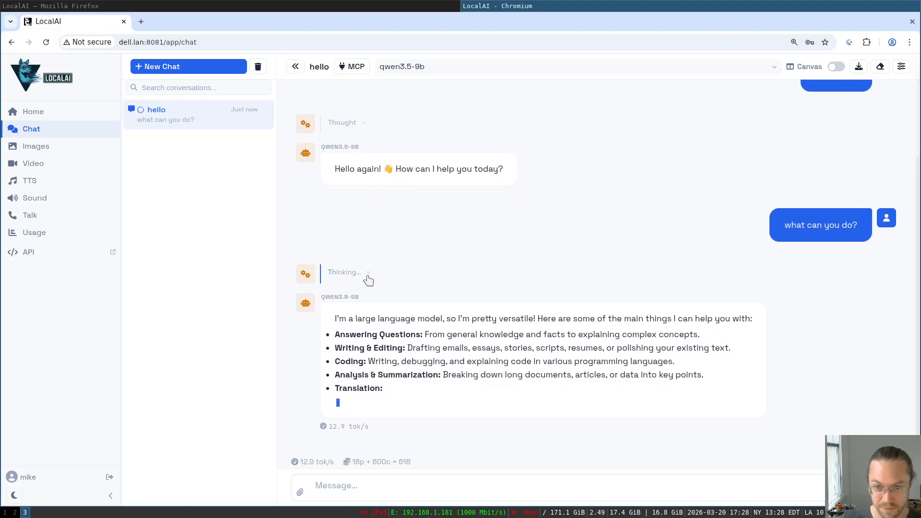
# - Expand the reply's Thinking block, then refresh the admin Usage page and switch to the Users breakdown
pyautogui.click(368, 270)
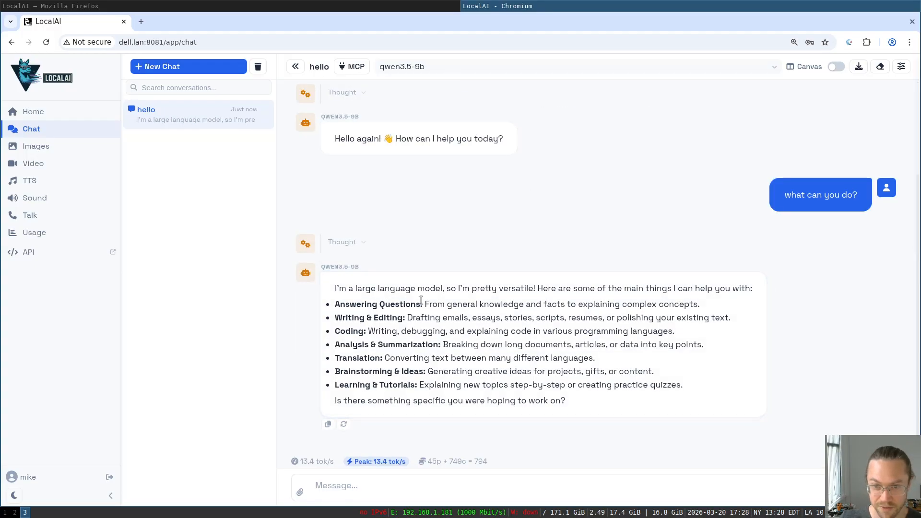
pyautogui.click(263, 9)
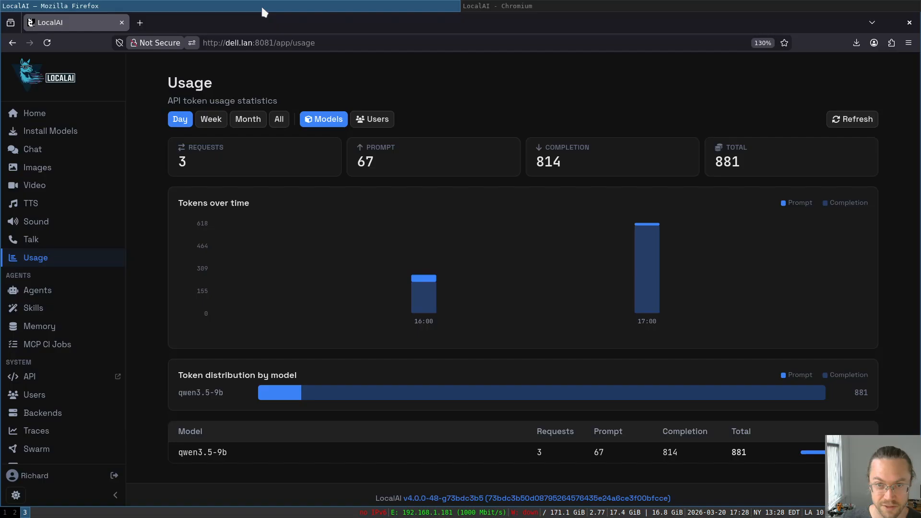
pyautogui.click(850, 123)
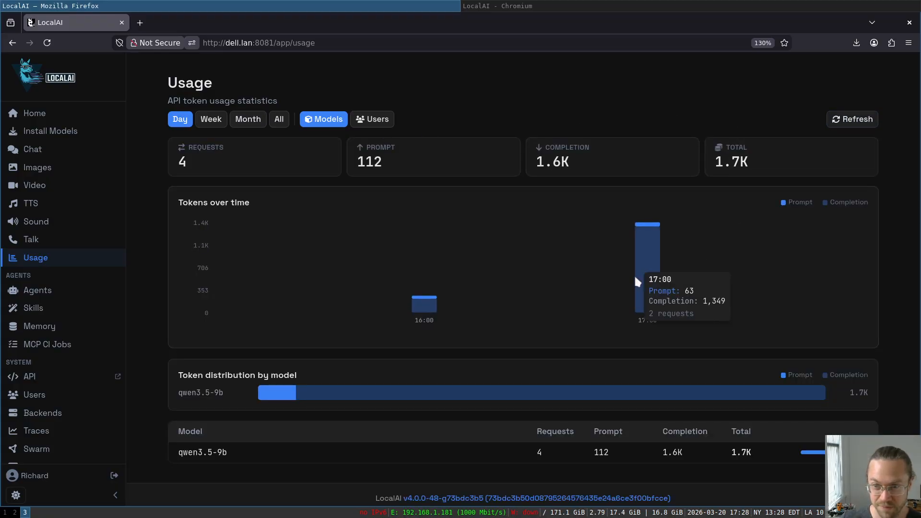
pyautogui.moveTo(657, 256)
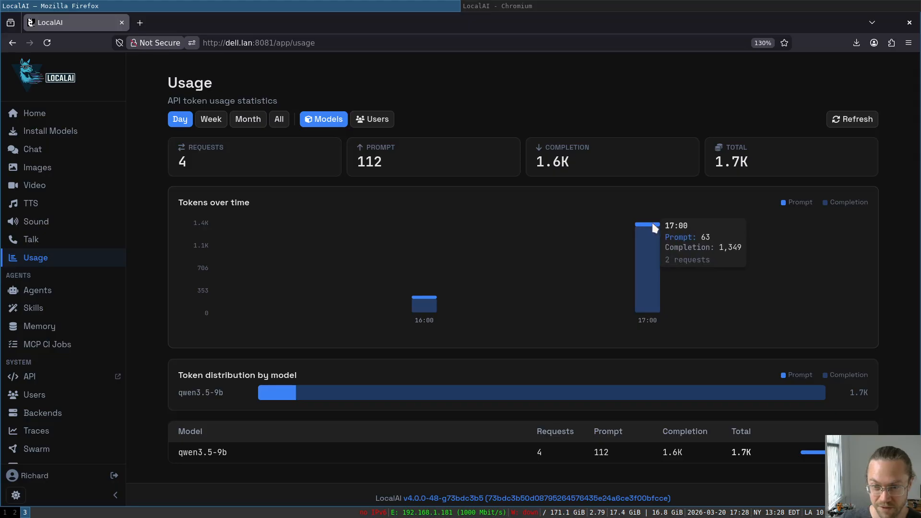
pyautogui.click(367, 118)
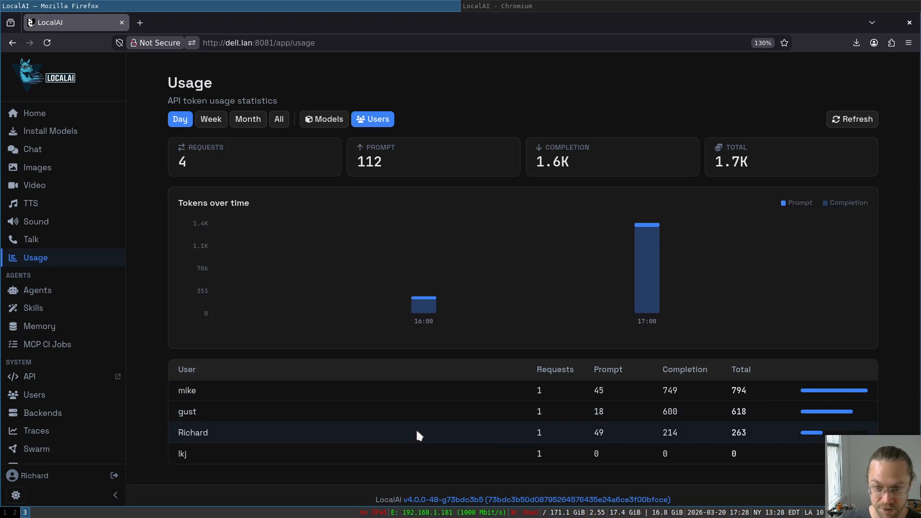
pyautogui.moveTo(419, 304)
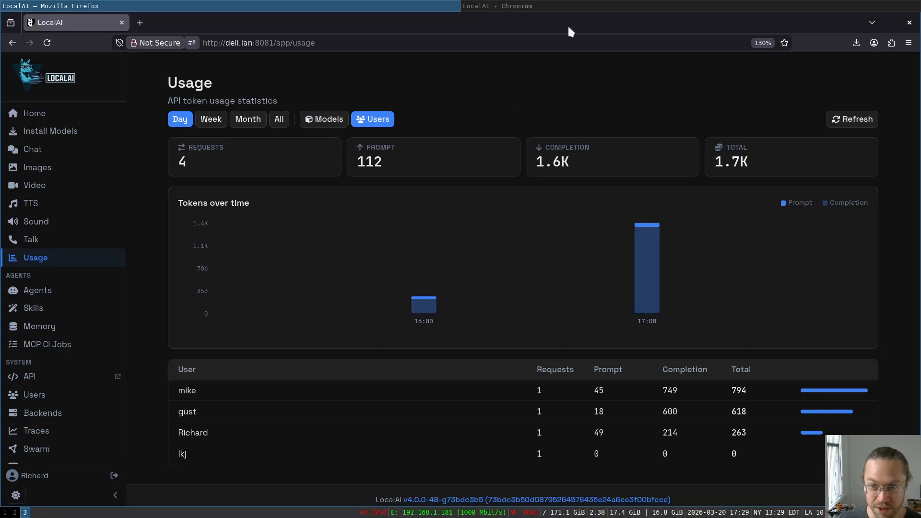
# - Check the restricted user's Day usage (1 request, 794 tokens), then go to Images
pyautogui.click(553, 10)
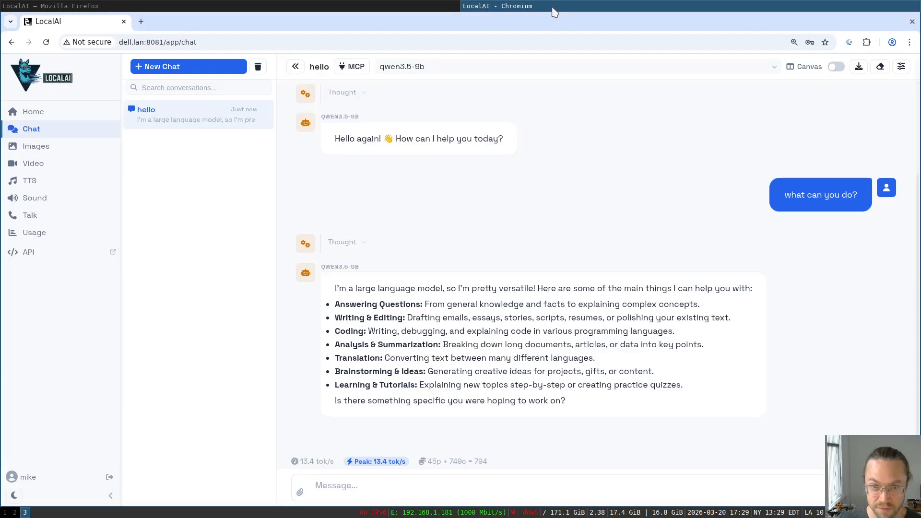
pyautogui.click(51, 233)
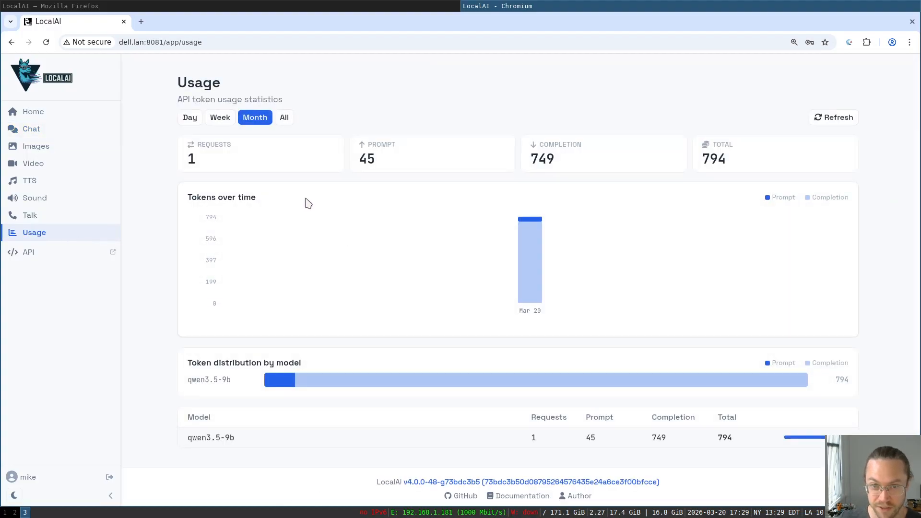
pyautogui.click(189, 118)
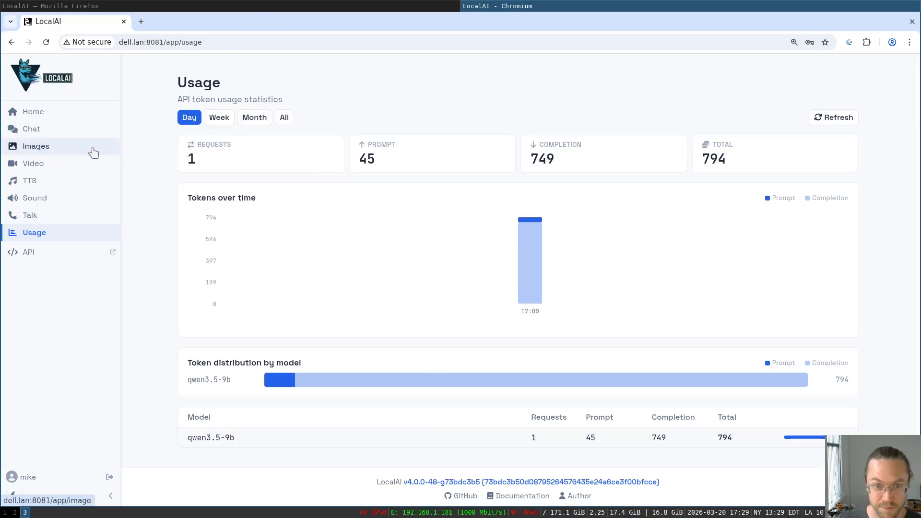
pyautogui.click(75, 151)
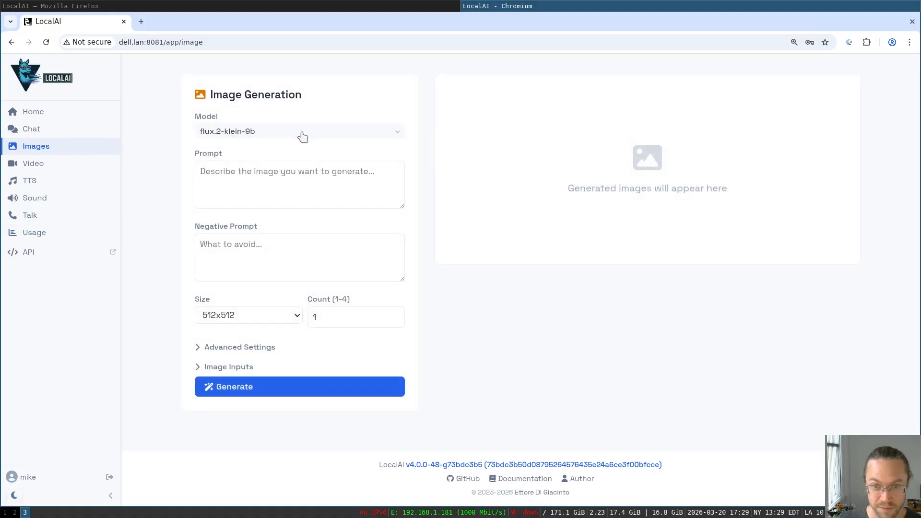
# - Generate an image of 'cartoon rat riding a crocodile into battle', then return to the admin Usage window
pyautogui.click(314, 188)
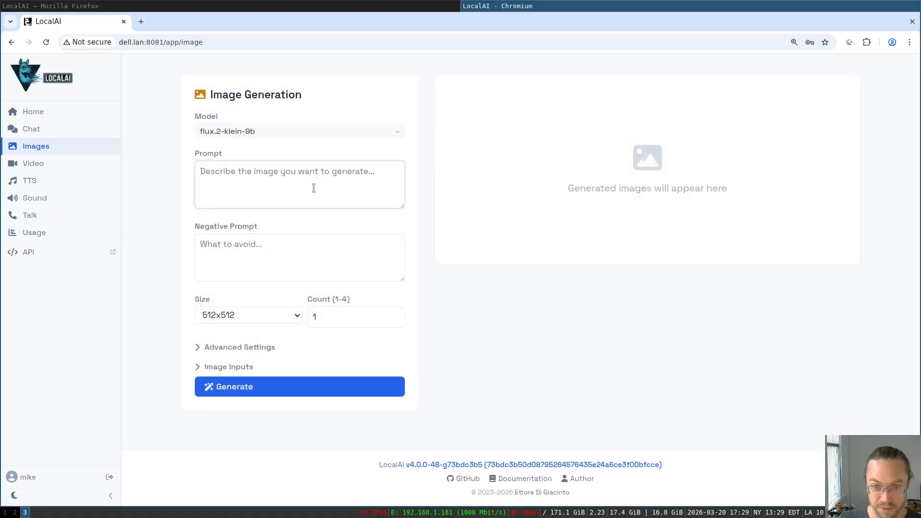
pyautogui.write('cartoon rat riding a croco')
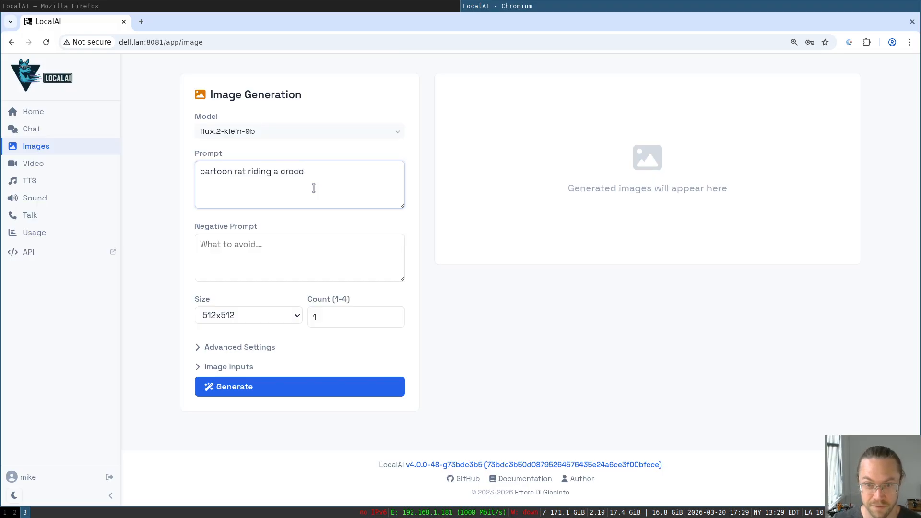
pyautogui.write('dile into battle')
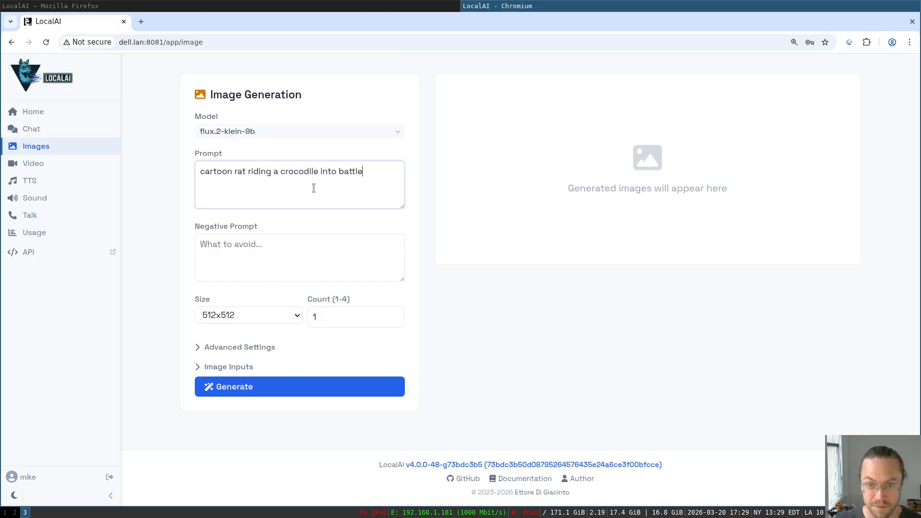
pyautogui.hotkey('ctrl', 'Return')
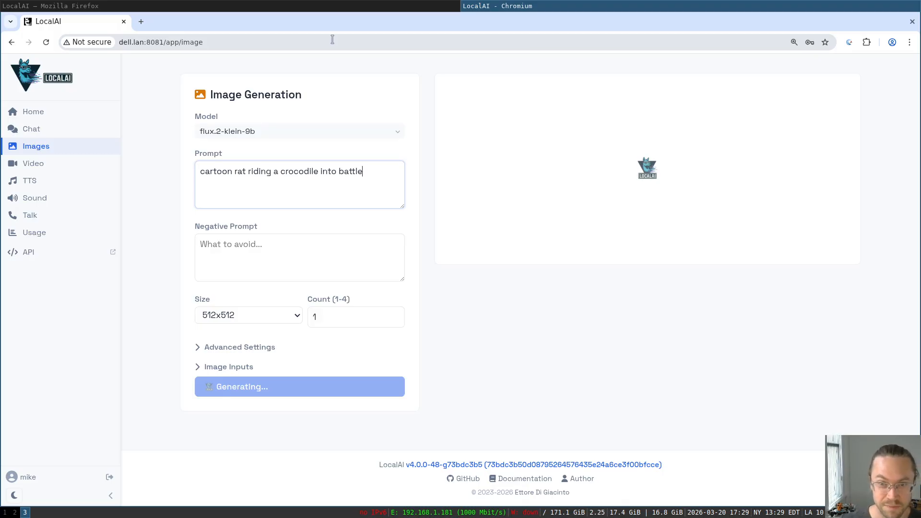
pyautogui.click(271, 6)
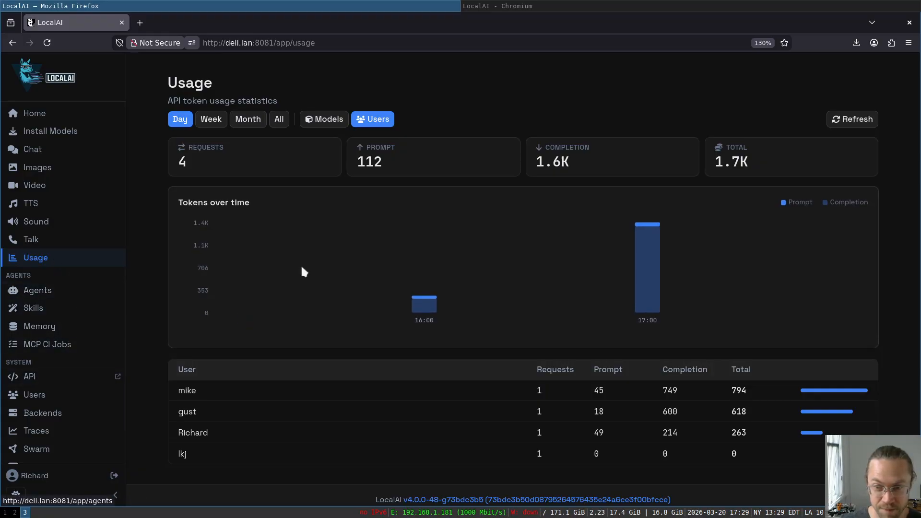
# - Untick flux.2-klein-9b in the restricted user's permissions, save, and return to Chromium
pyautogui.scroll(-1, 240, 326)
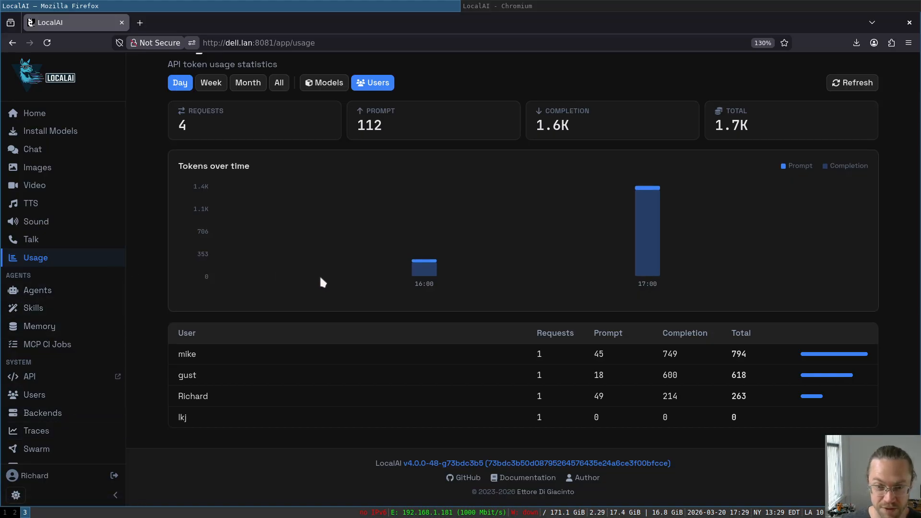
pyautogui.click(57, 402)
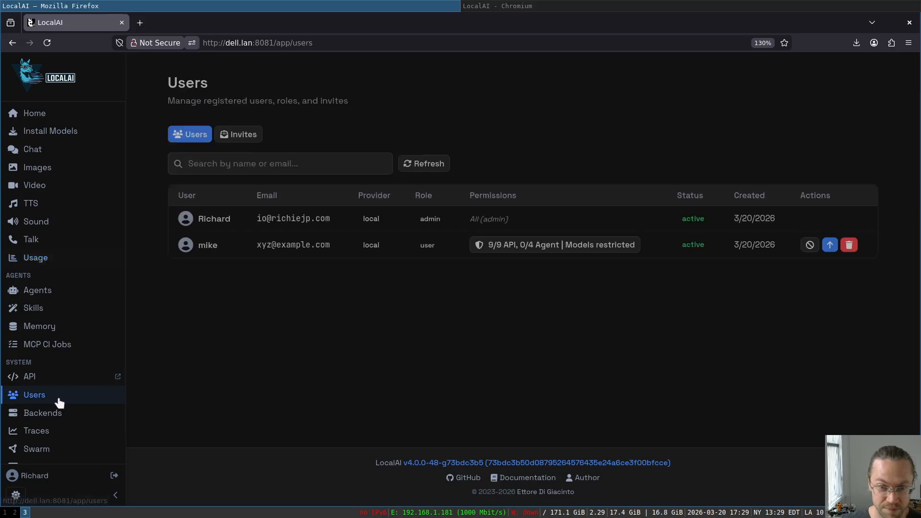
pyautogui.click(569, 245)
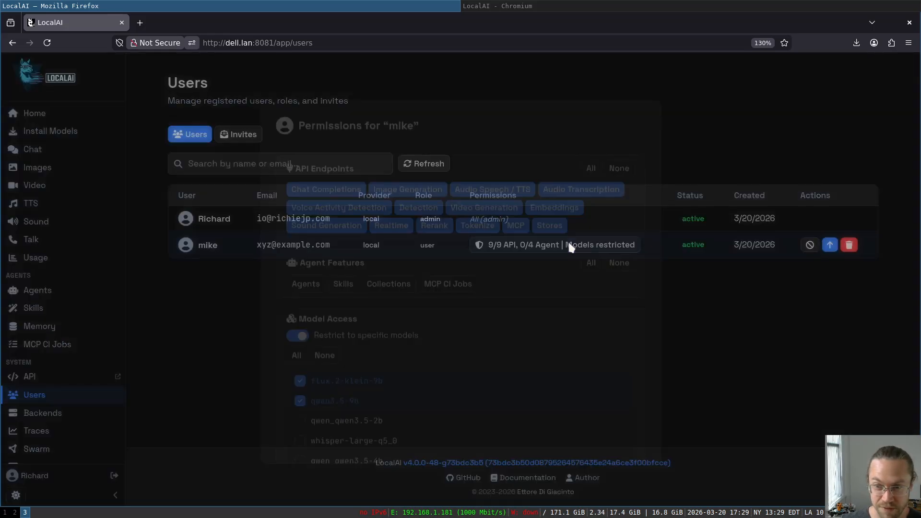
pyautogui.scroll(-3, 462, 335)
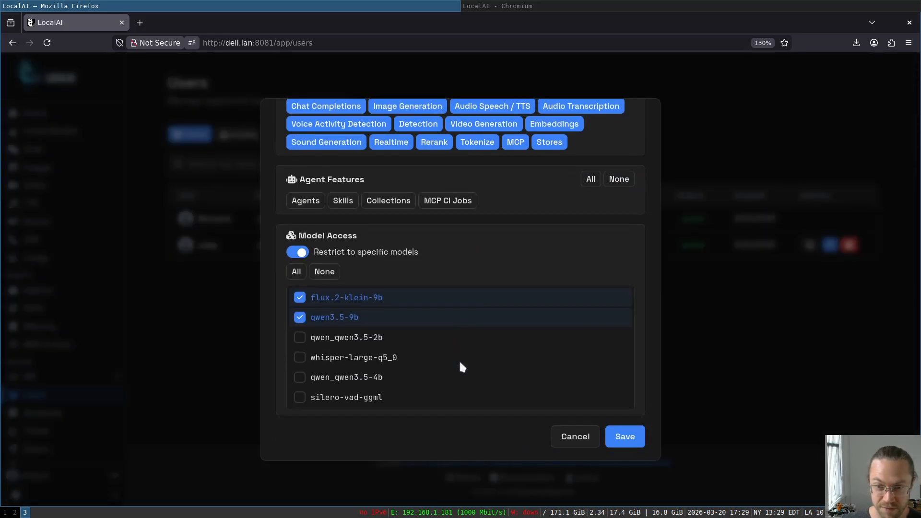
pyautogui.click(377, 297)
pyautogui.scroll(-2, 528, 345)
pyautogui.click(619, 434)
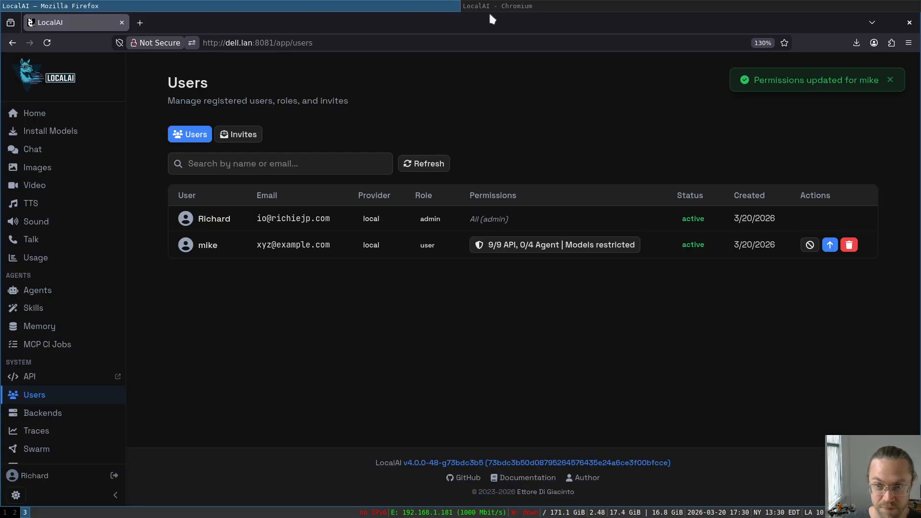
pyautogui.click(517, 8)
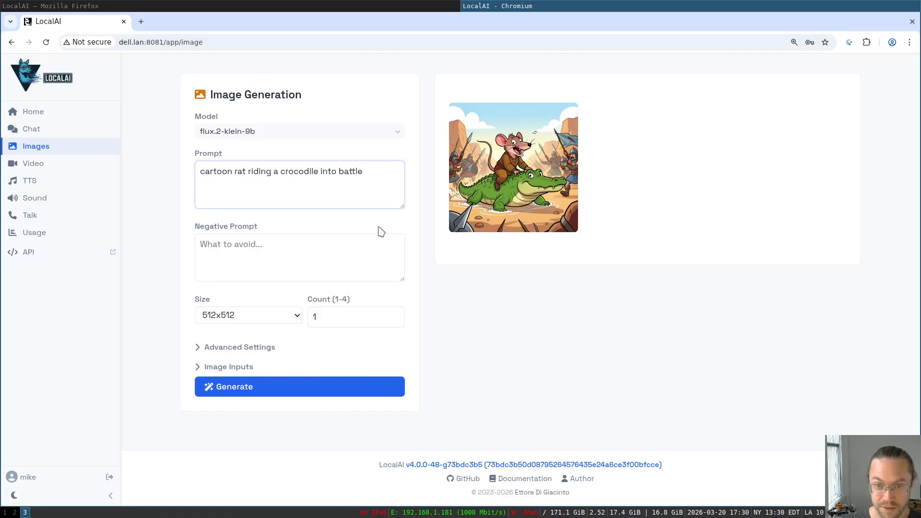
# - Reload mike's Images page and confirm the Model list shows no matches
pyautogui.click(46, 42)
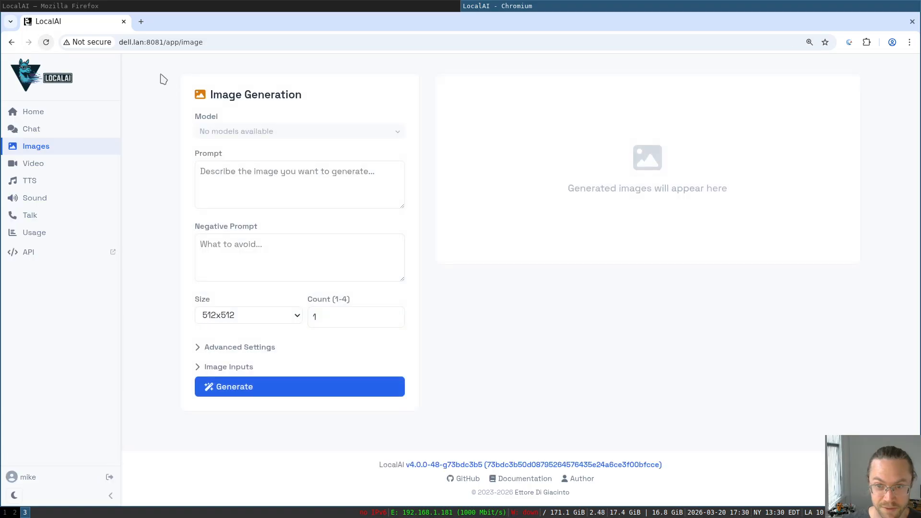
pyautogui.click(391, 134)
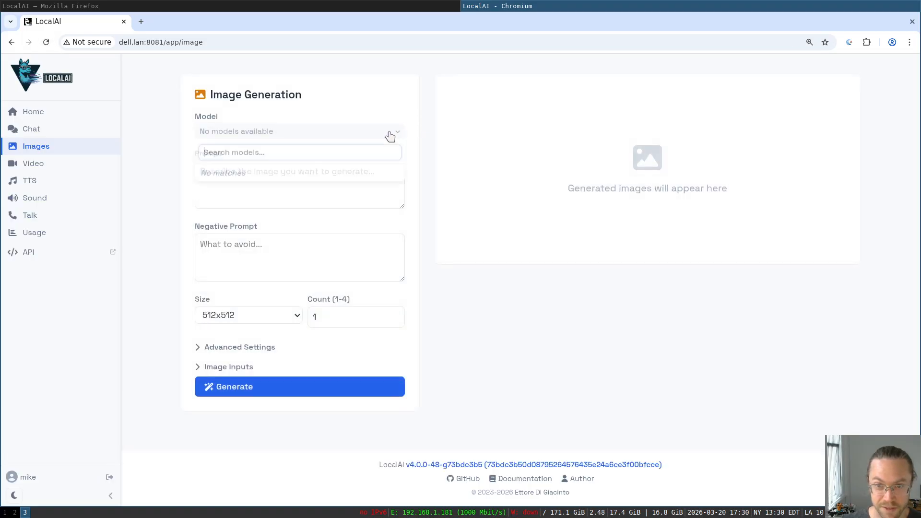
pyautogui.click(364, 197)
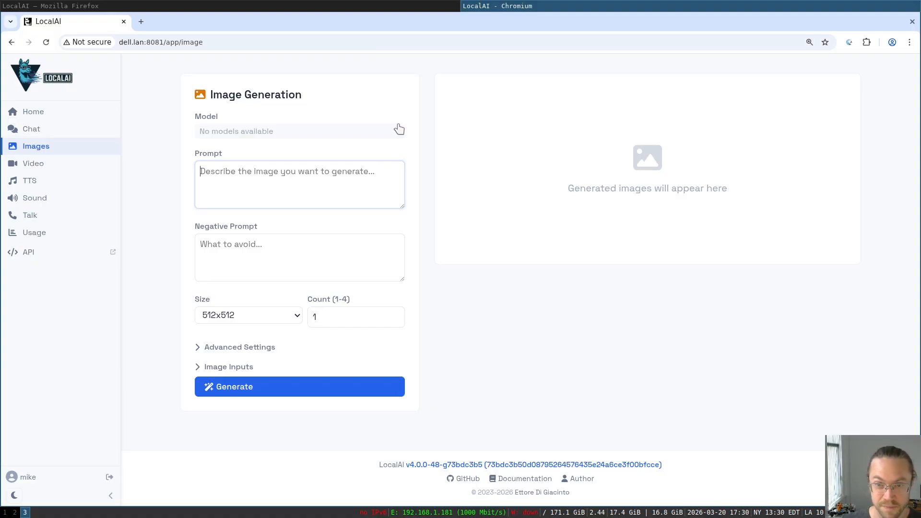
# - As mike, open the Sound Generation page with acestep-cpp-turbo-4b as the model
pyautogui.click(323, 9)
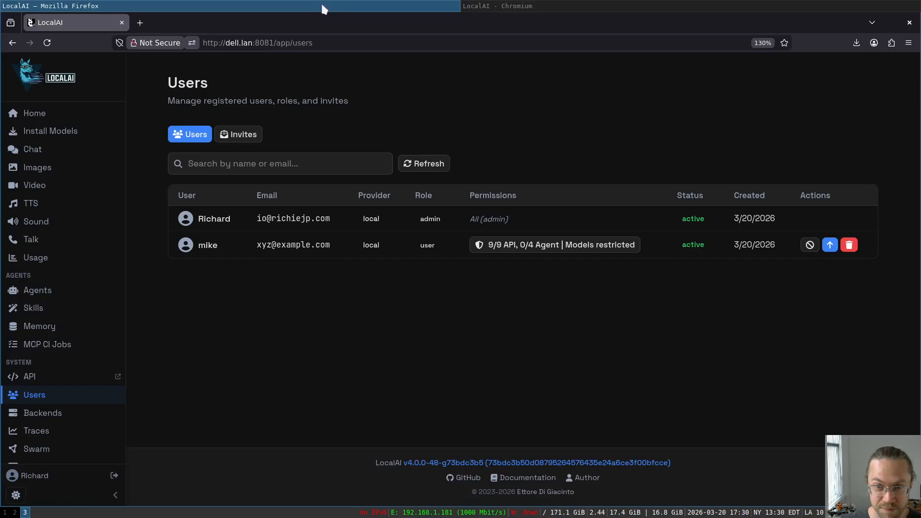
pyautogui.click(494, 5)
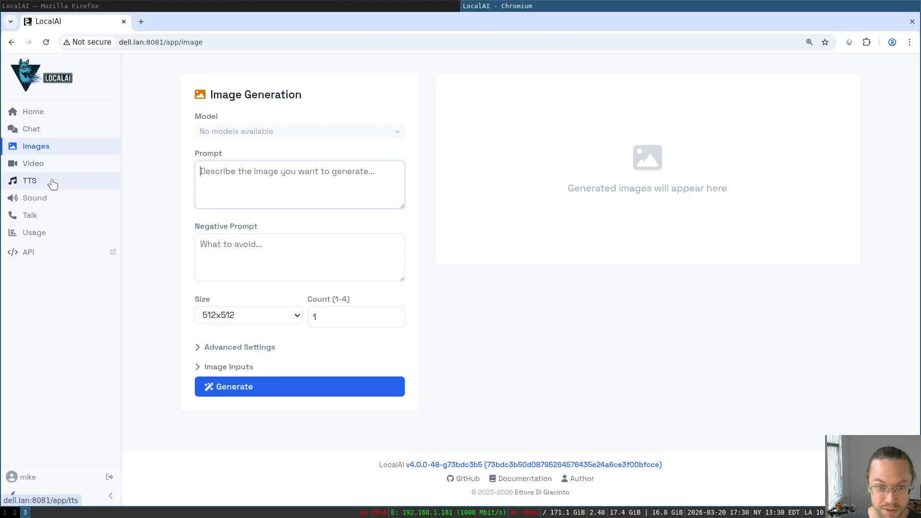
pyautogui.click(53, 198)
# - Generate a sound described as 'industrial soul with a hint of'
pyautogui.click(347, 211)
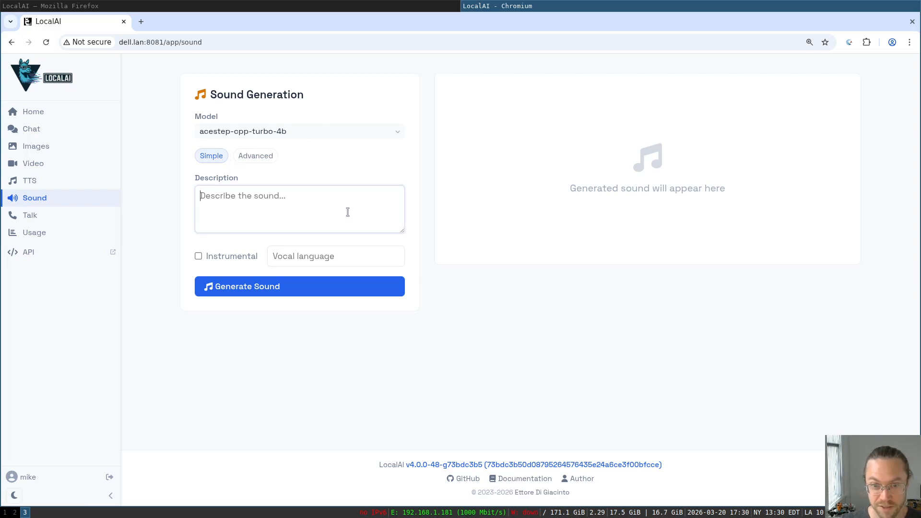
pyautogui.write('industrial soul')
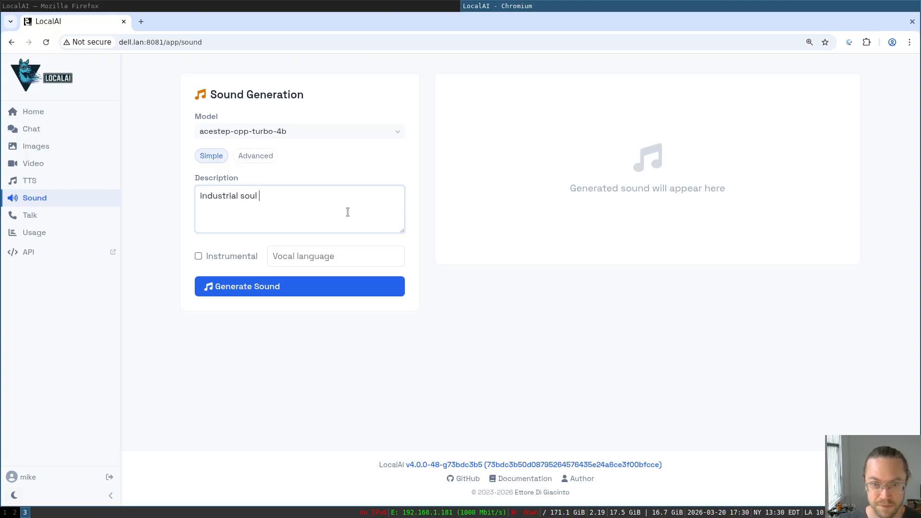
pyautogui.write(' with a hint of sumbals')
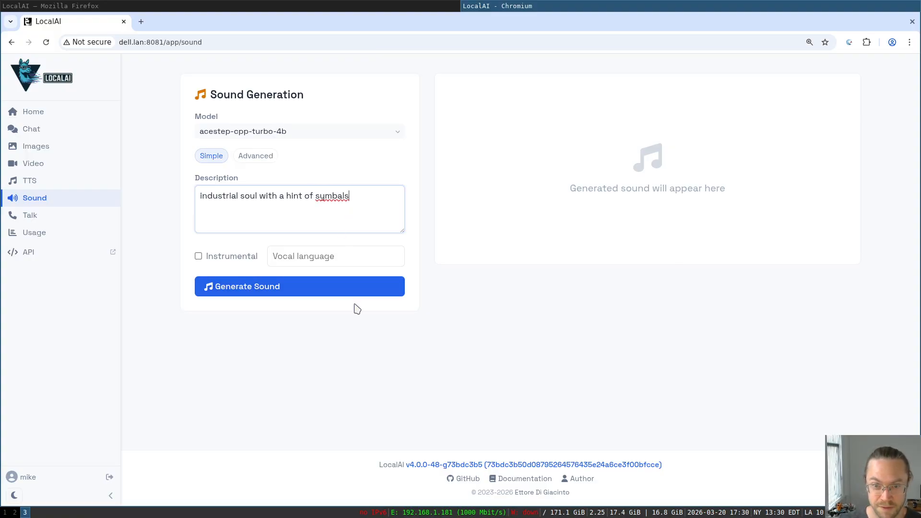
pyautogui.click(334, 291)
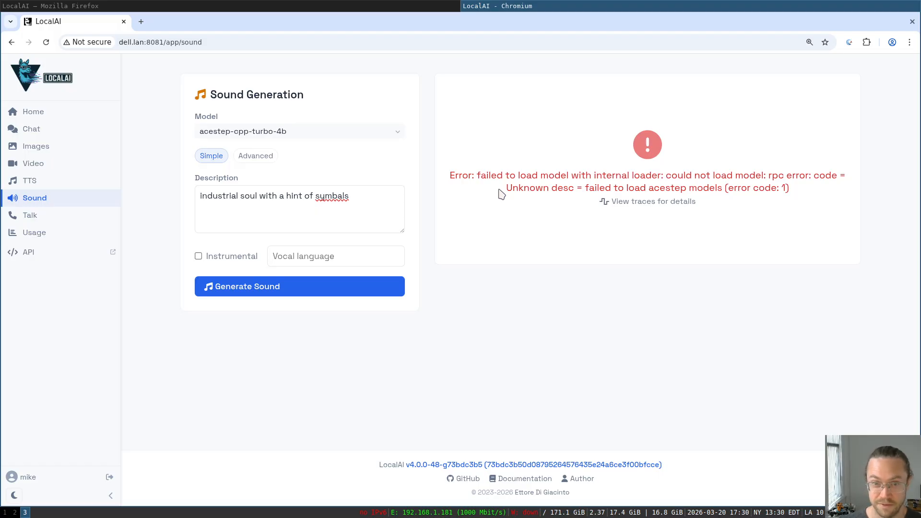
# - Check the available sound models, then follow the failure's 'View traces for details' link
pyautogui.click(360, 131)
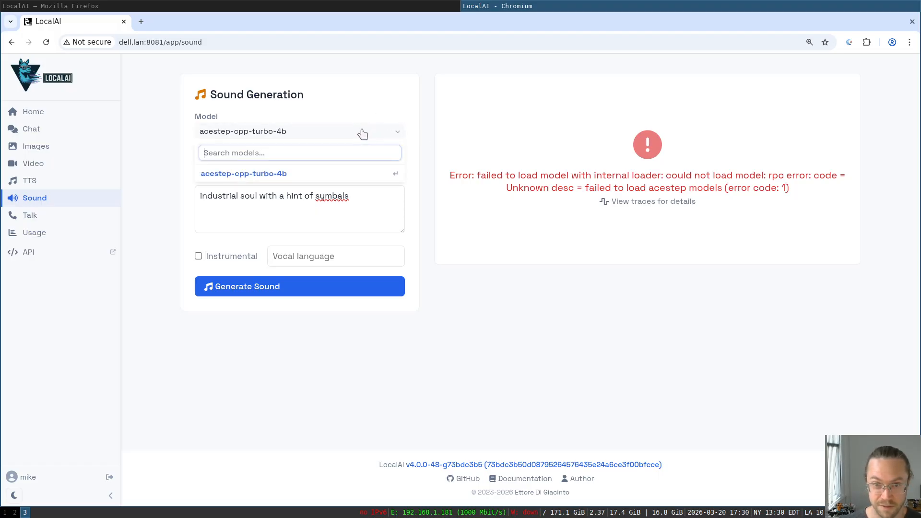
pyautogui.click(507, 135)
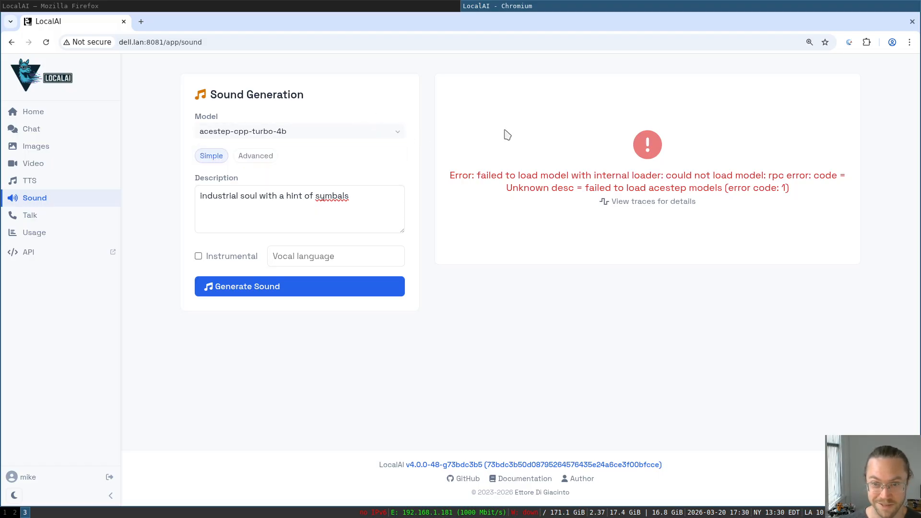
pyautogui.click(626, 201)
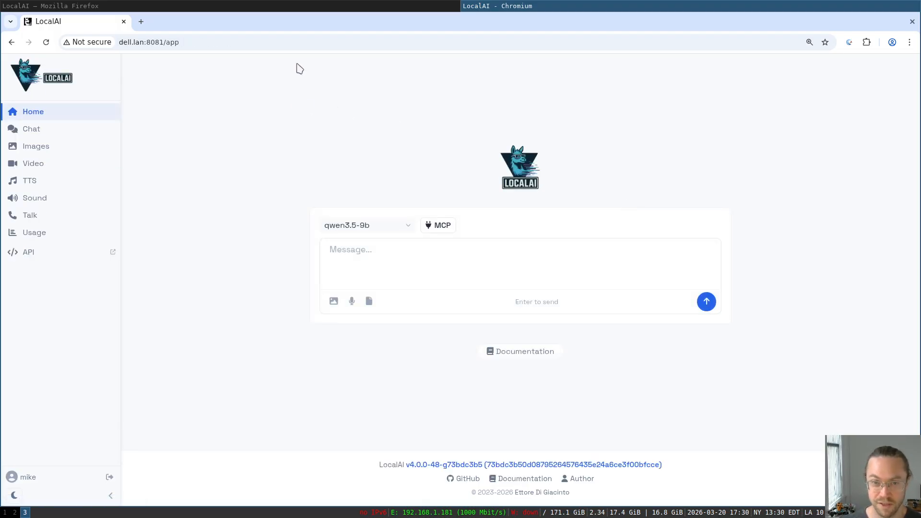
# - As admin, expand the failed acestep-cpp-turbo-4b model_load entry under Backend Traces
pyautogui.click(282, 6)
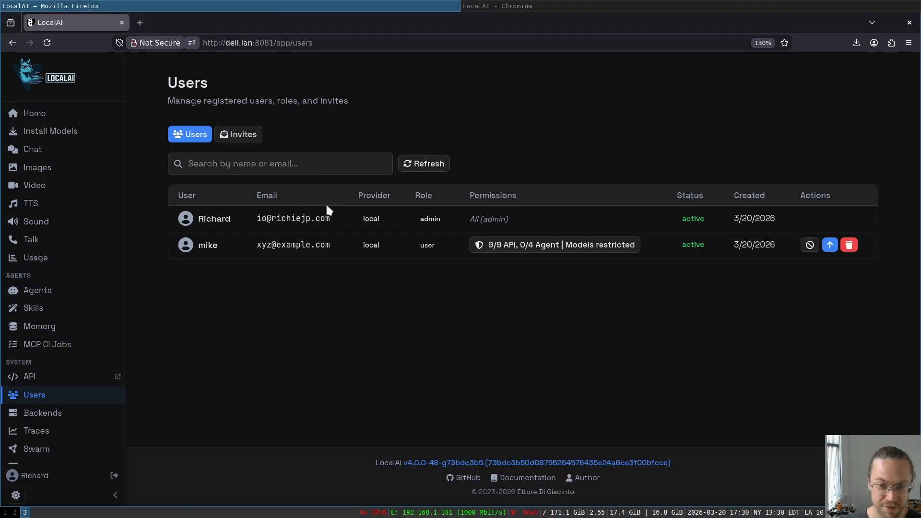
pyautogui.click(50, 427)
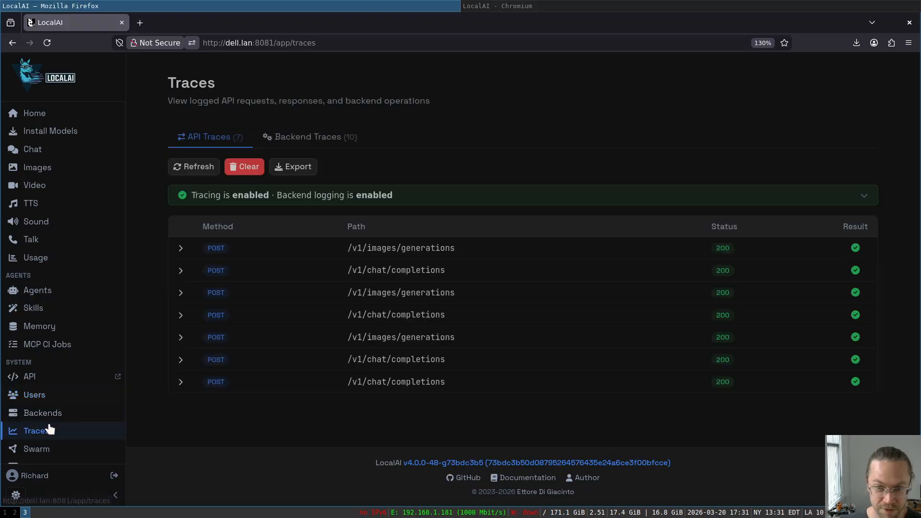
pyautogui.click(348, 142)
pyautogui.click(332, 247)
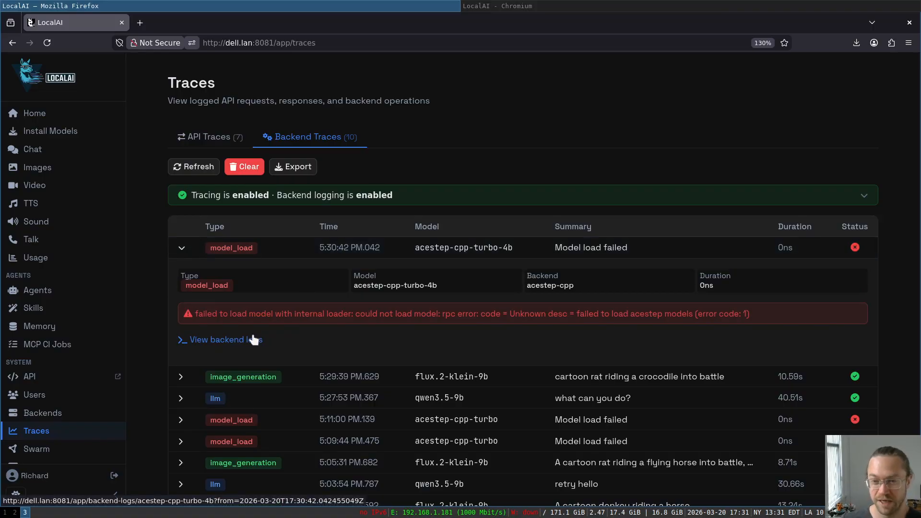
pyautogui.scroll(-2, 366, 338)
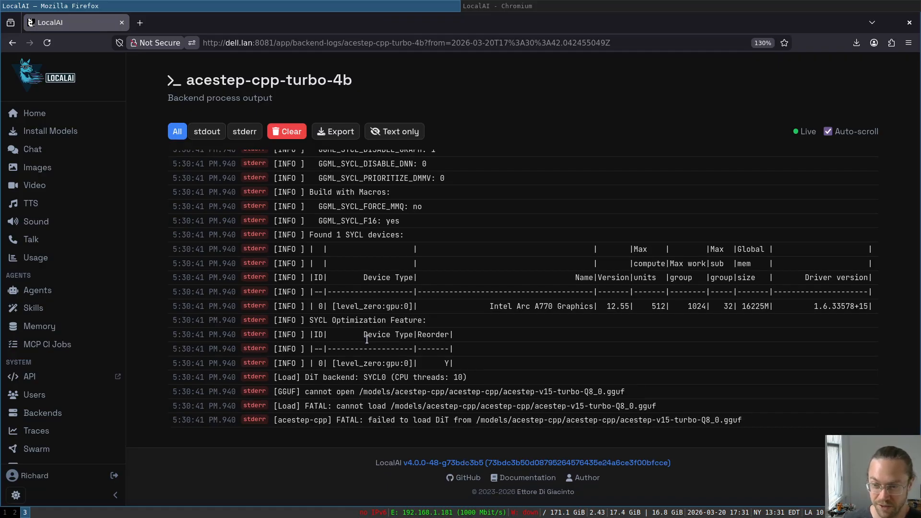
pyautogui.scroll(4, 366, 339)
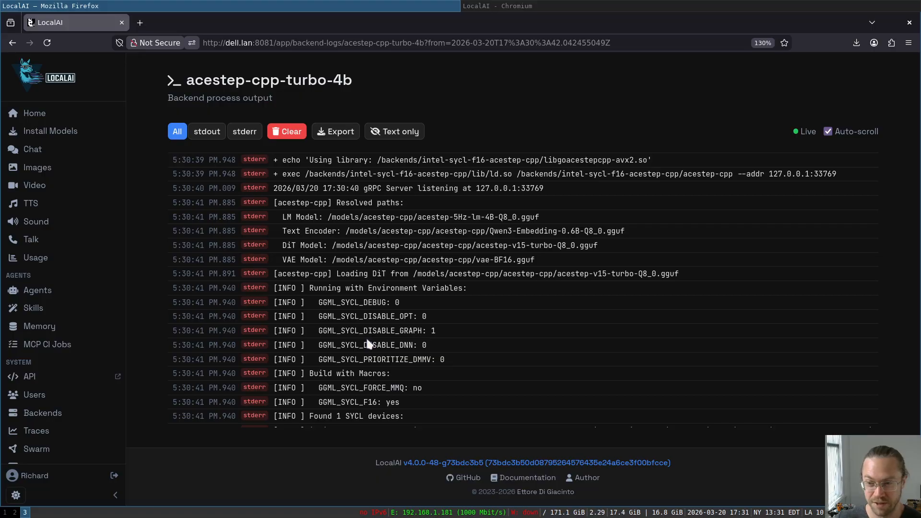
pyautogui.scroll(5, 367, 338)
pyautogui.scroll(-8, 366, 338)
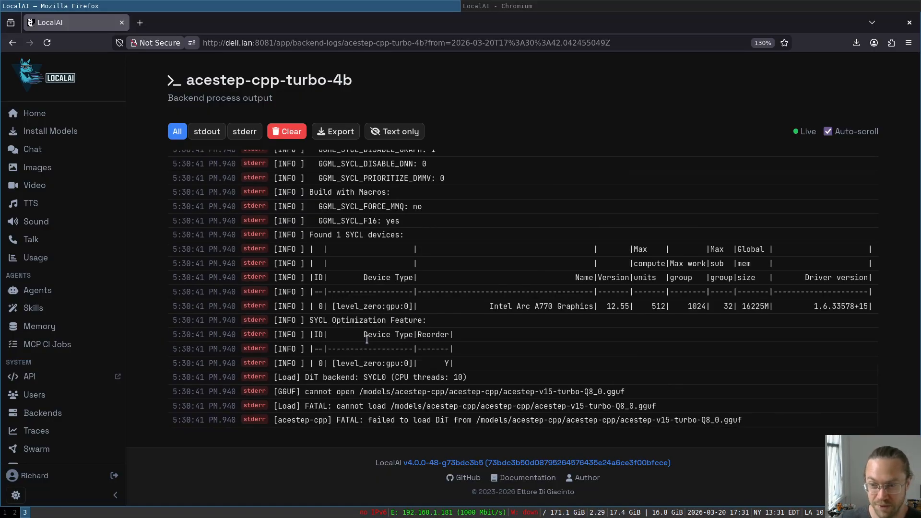